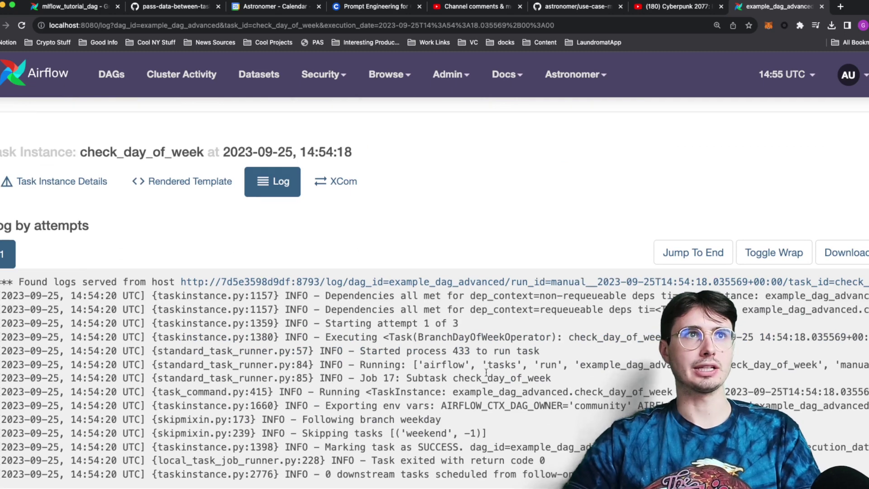
Step: Check check_day_of_week's XComs (skipmixin_key {'followed': ['weekday']}, return_value weekday), then return to the grid
left_click_drag(489, 432, 319, 423)
left_click(354, 412)
scroll(386, 340, "up", 3)
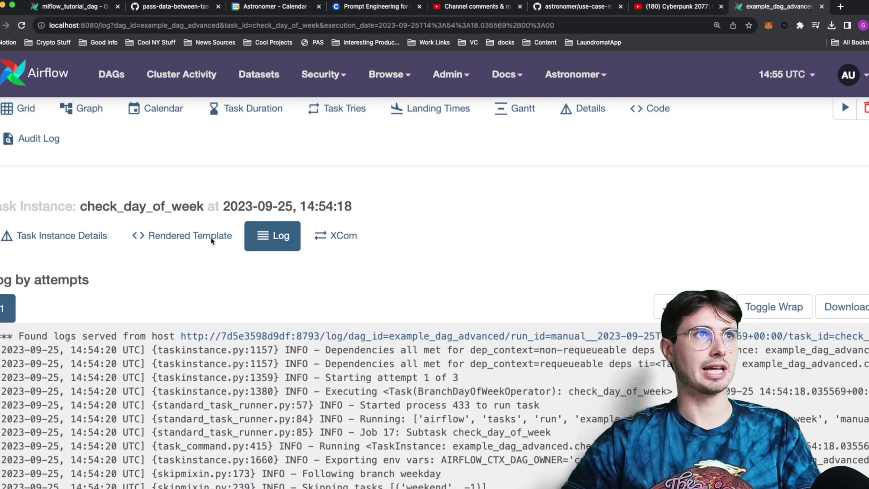
left_click(337, 259)
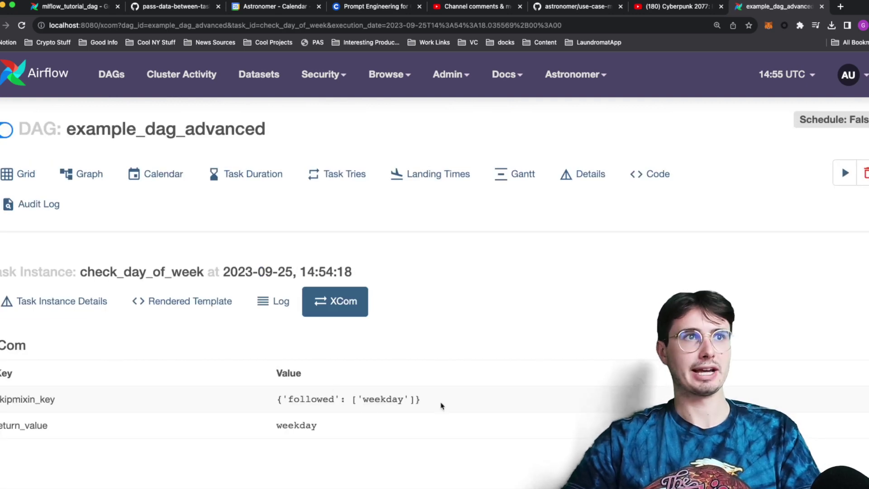
left_click_drag(462, 411, 267, 405)
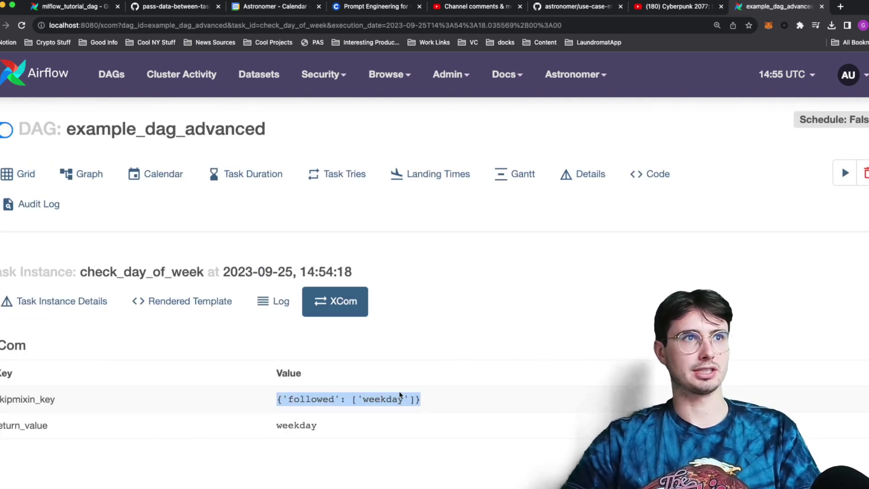
left_click(388, 436)
left_click_drag(387, 436, 252, 418)
left_click(379, 437)
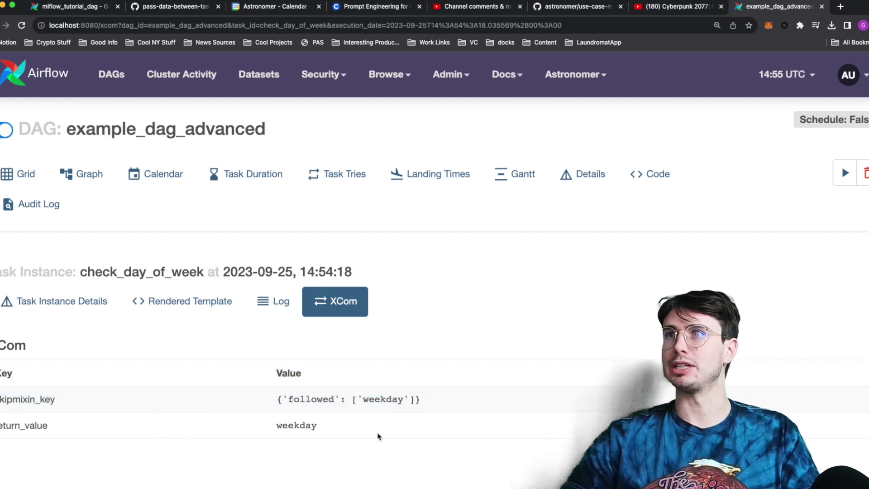
left_click(11, 178)
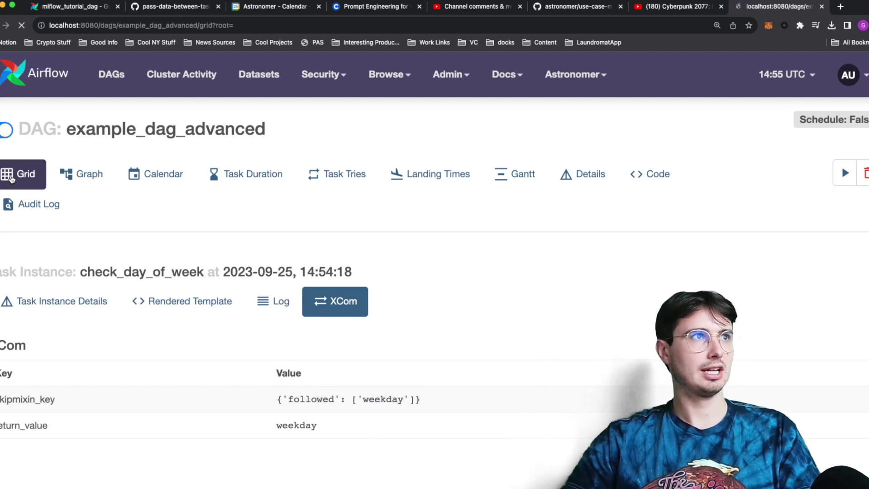
Step: Show example_dag_advanced's task graph and select its latest run
scroll(316, 334, "down", 2)
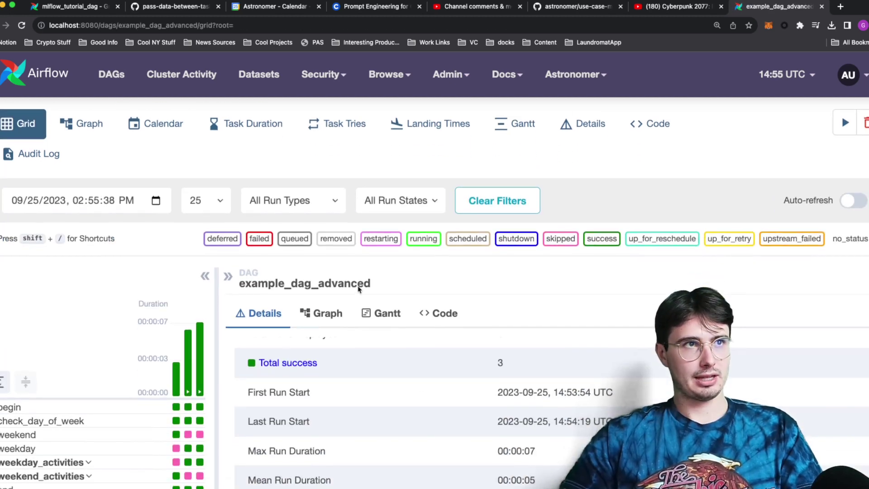
left_click(336, 304)
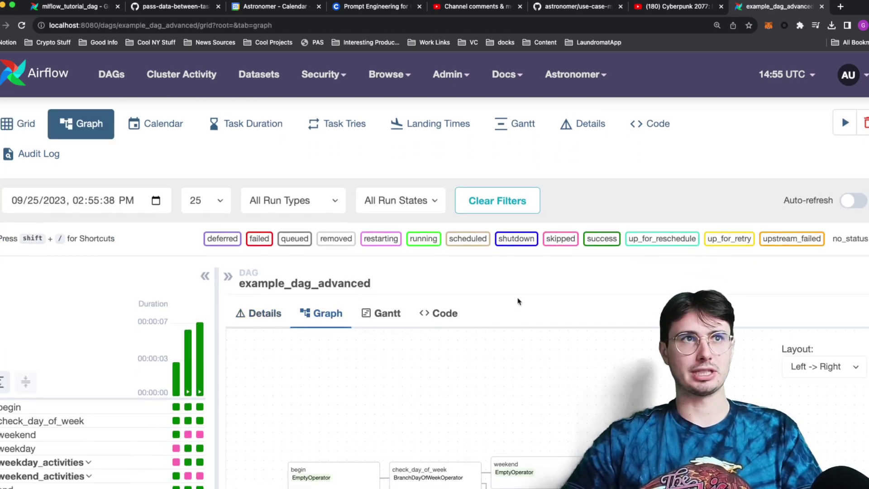
scroll(517, 300, "down", 2)
left_click(200, 302)
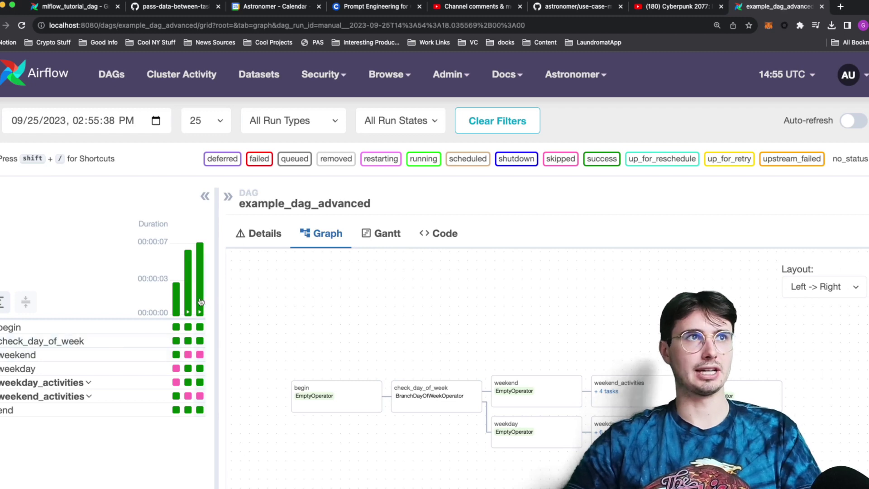
Step: Read through the DAG's source code on the Code tab
left_click(420, 240)
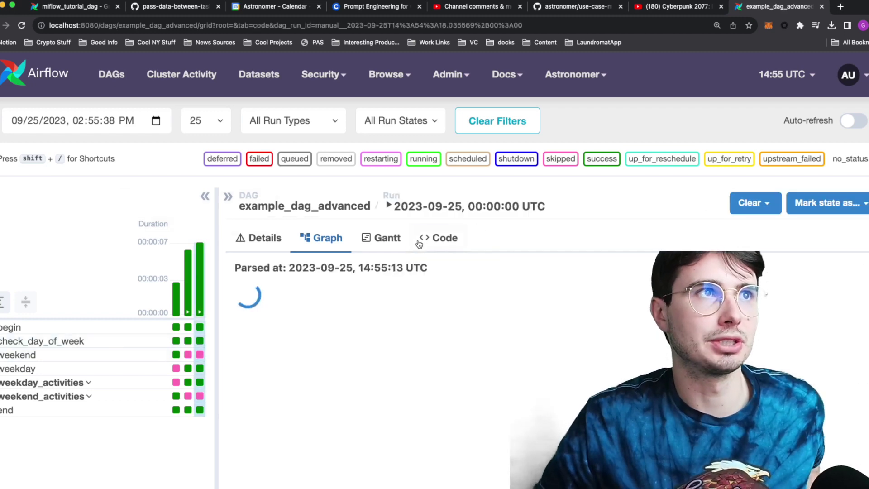
scroll(458, 347, "down", 12)
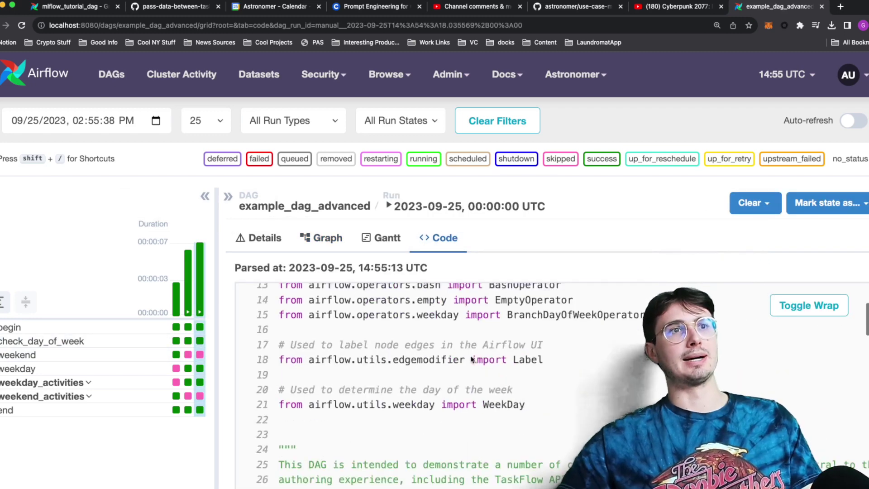
scroll(458, 347, "down", 3)
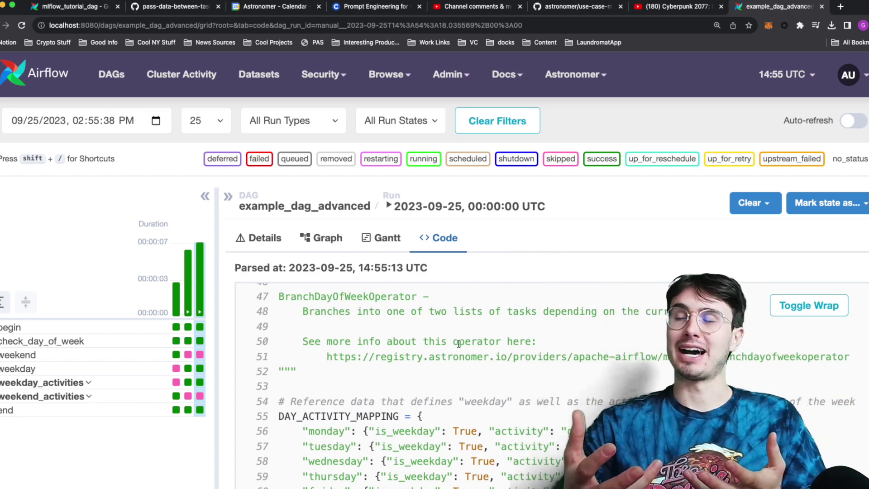
scroll(511, 355, "down", 2)
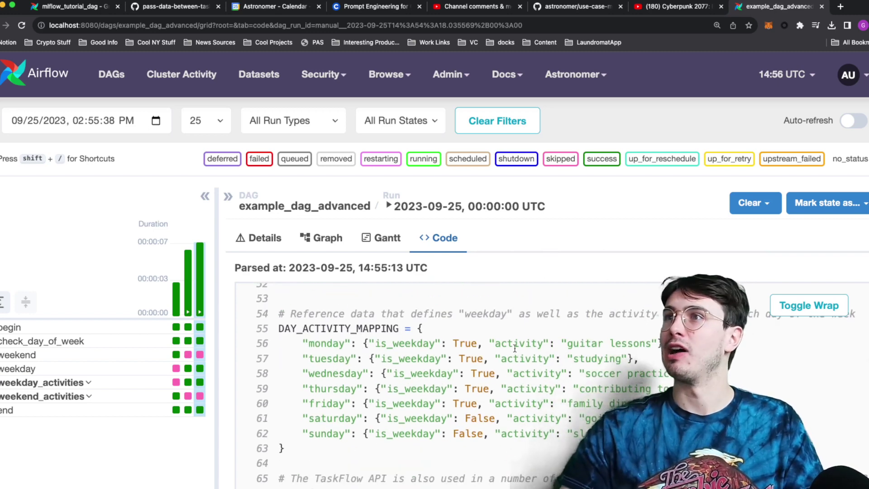
scroll(514, 348, "down", 5)
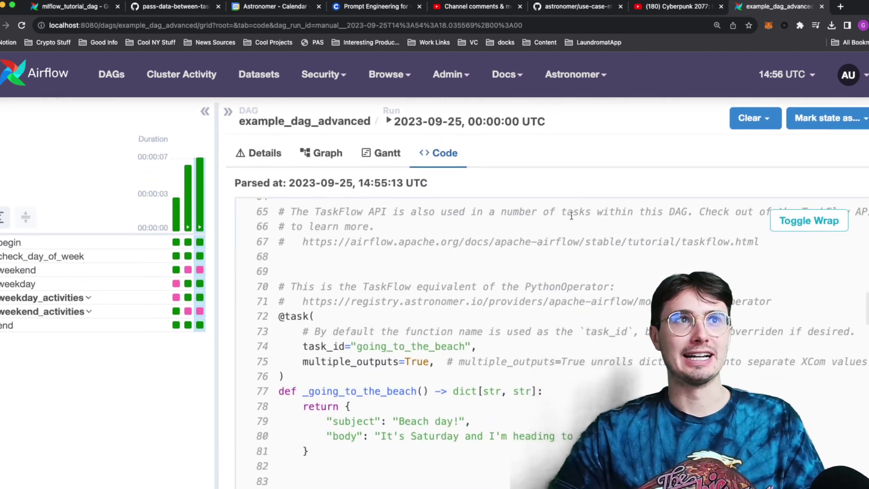
scroll(533, 335, "down", 3)
scroll(534, 335, "down", 4)
scroll(534, 336, "down", 3)
scroll(509, 335, "down", 3)
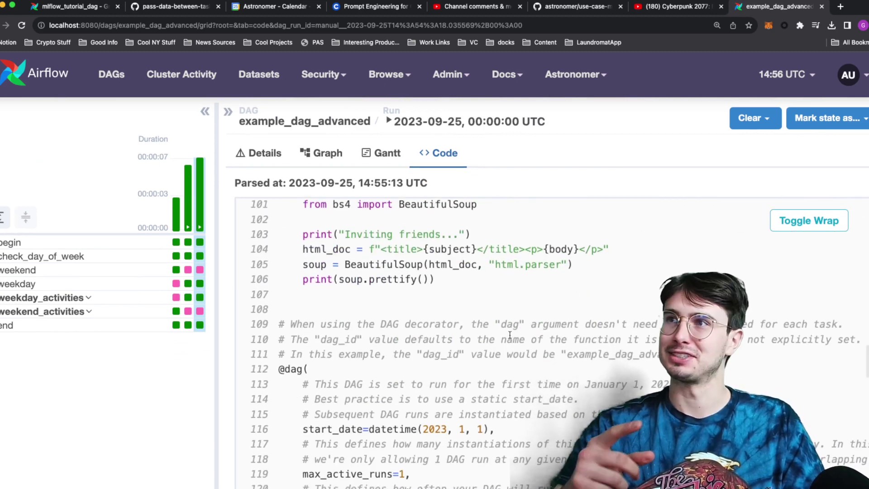
scroll(510, 334, "up", 20)
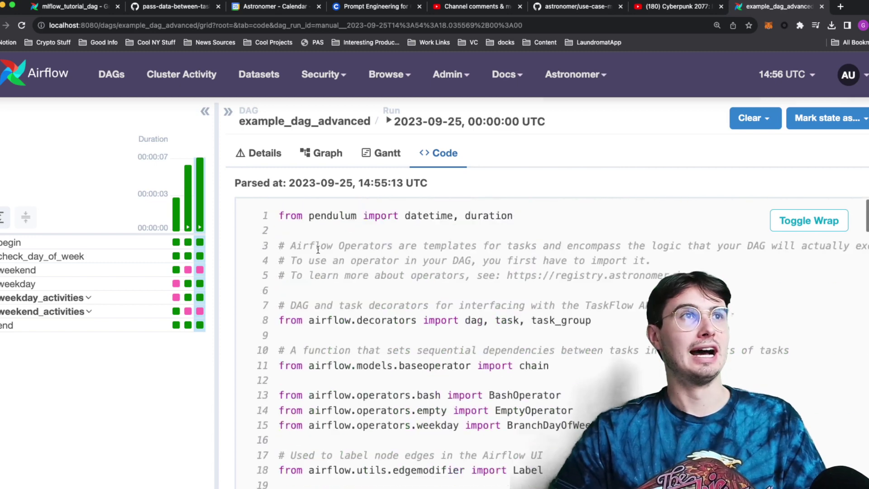
Step: Review the run's Gantt timing chart, then go back to the DAGs list
left_click(375, 361)
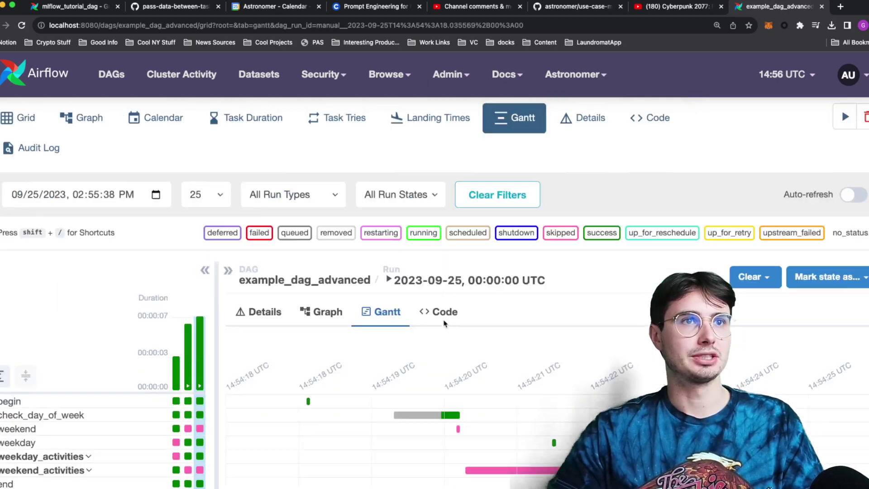
scroll(614, 337, "down", 4)
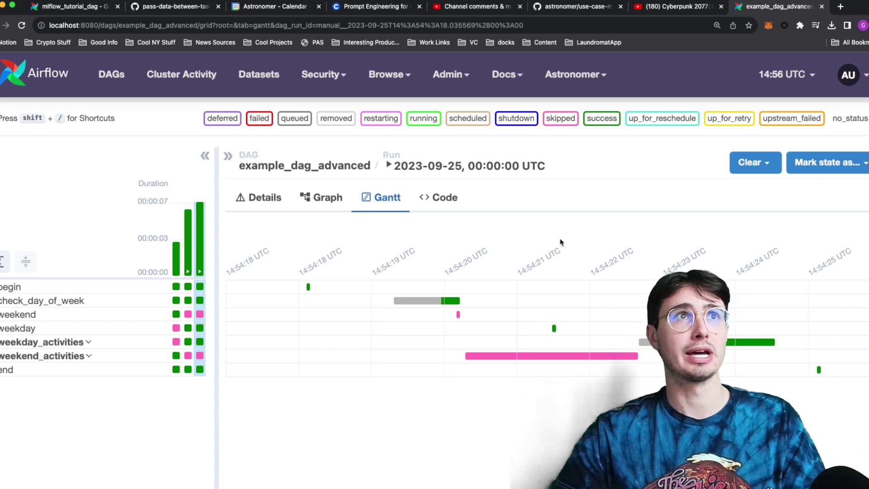
scroll(560, 242, "up", 4)
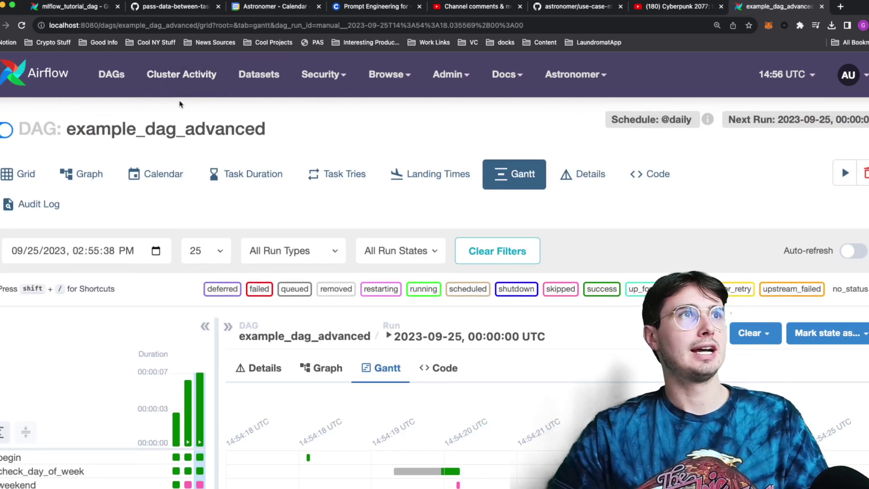
left_click(100, 84)
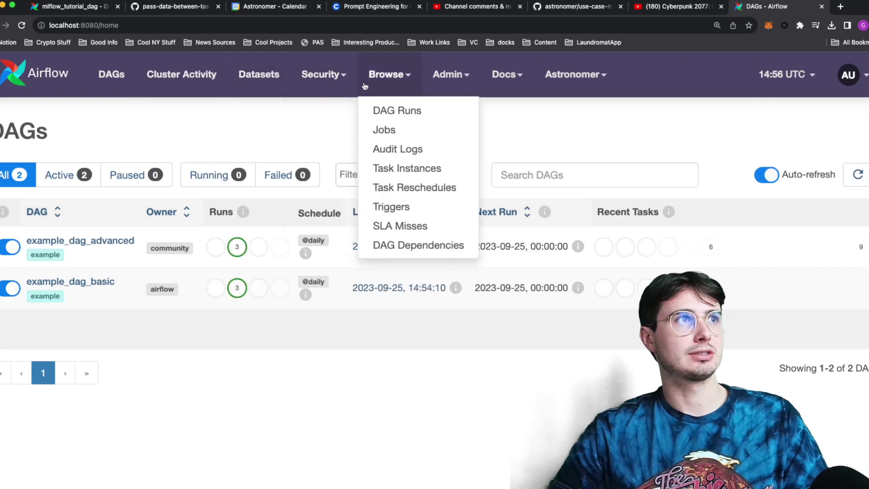
Step: Create a new Airflow variable with key Username and its value
mouse_move(448, 80)
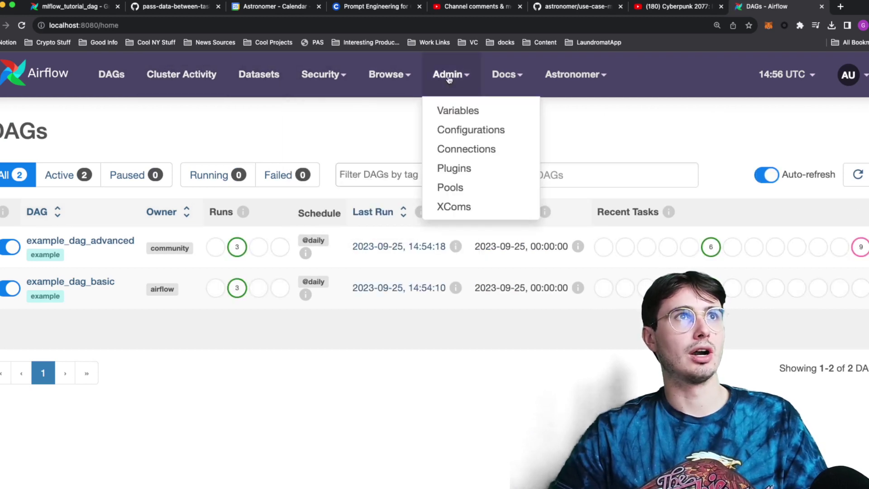
left_click(463, 111)
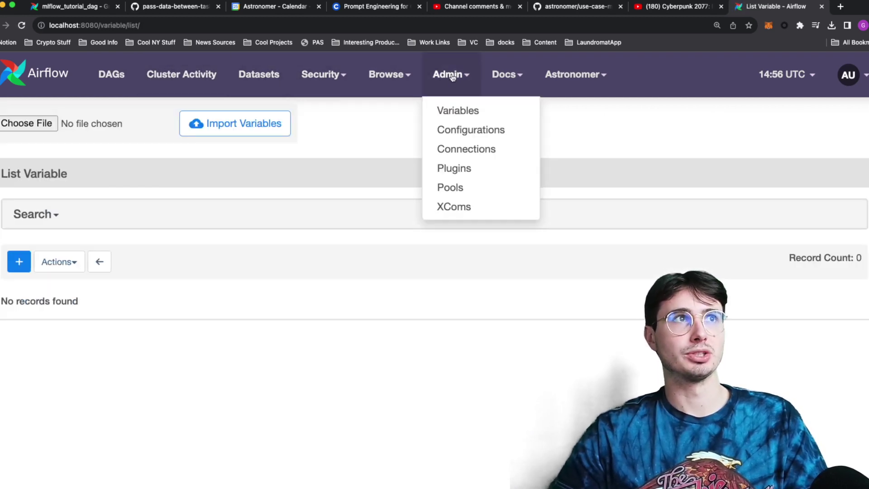
left_click(19, 261)
left_click(207, 169)
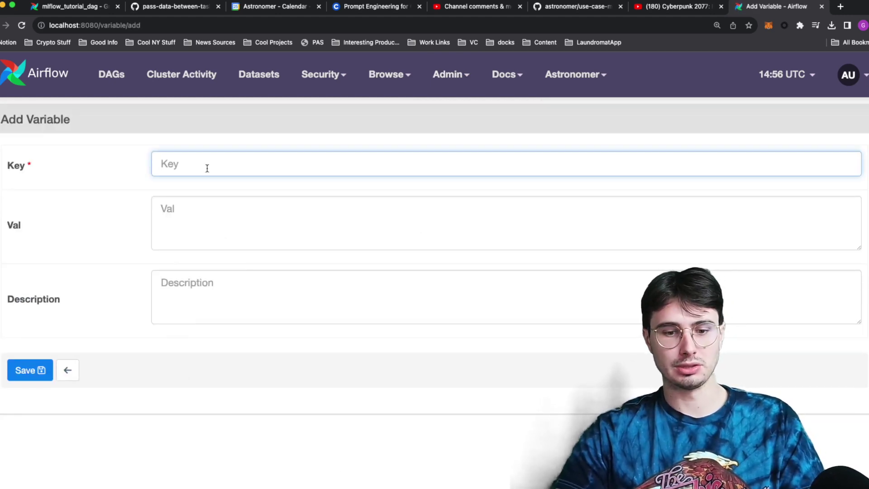
type("Username")
key("Tab")
type("Passwo")
left_click(30, 370)
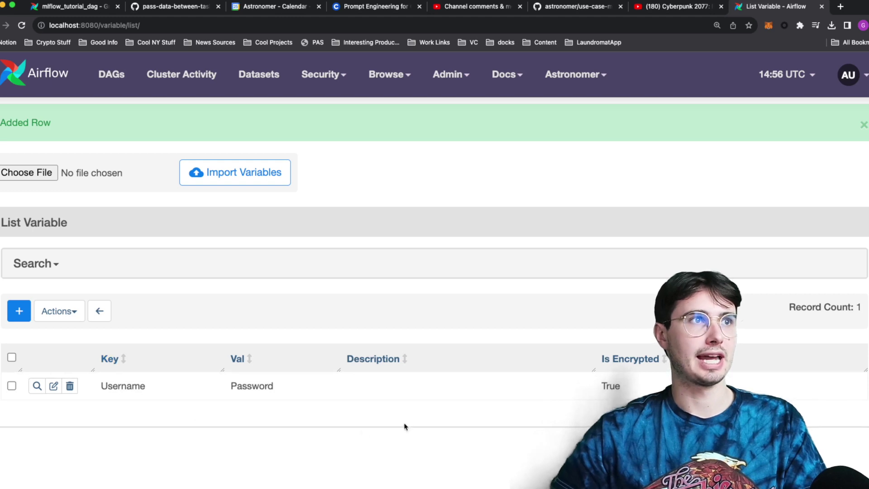
Step: Open the Username variable's edit form and go back to the list unchanged
left_click(53, 387)
left_click(71, 375)
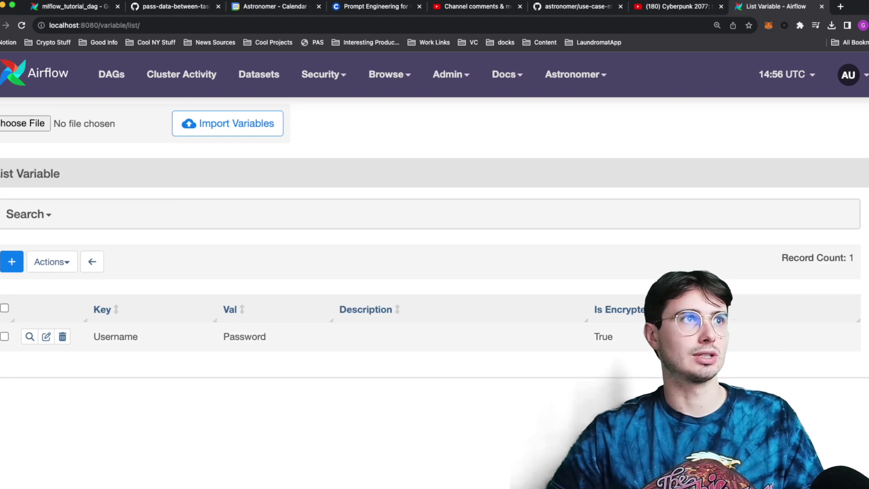
scroll(262, 338, "left", 1)
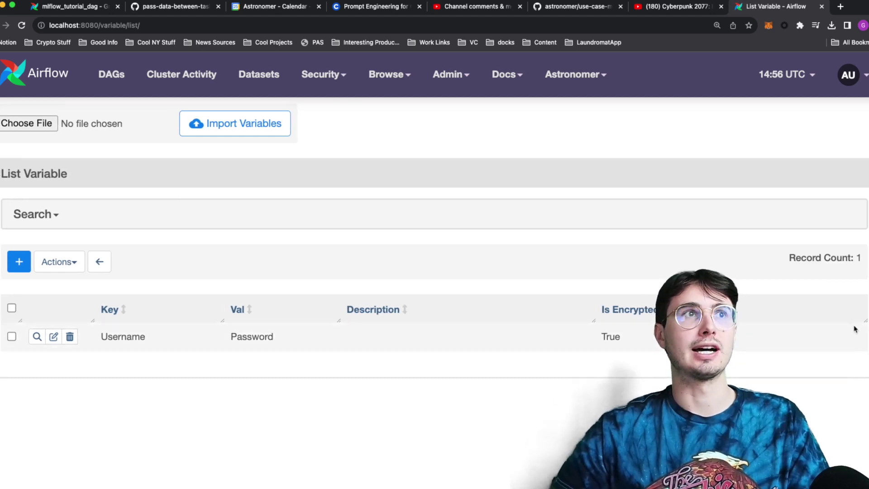
mouse_move(439, 88)
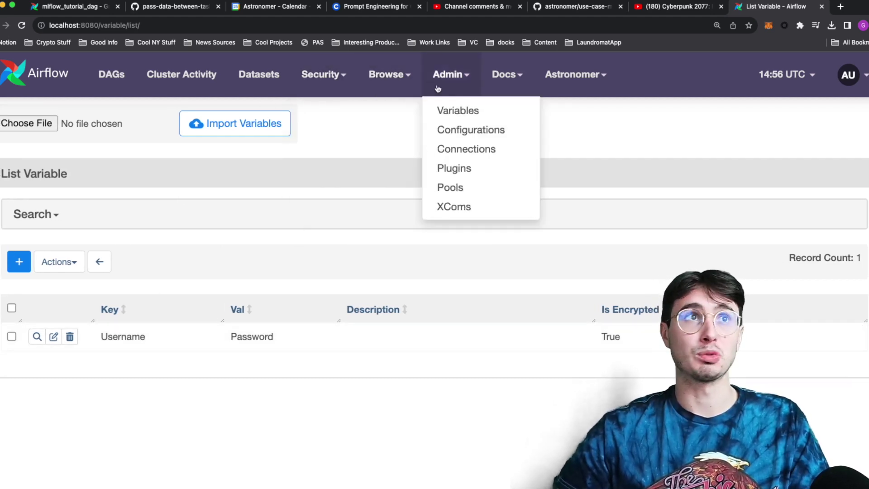
Step: Start a new Postgres-type connection and clear its autofilled login and password
left_click(472, 153)
left_click(19, 207)
left_click(224, 206)
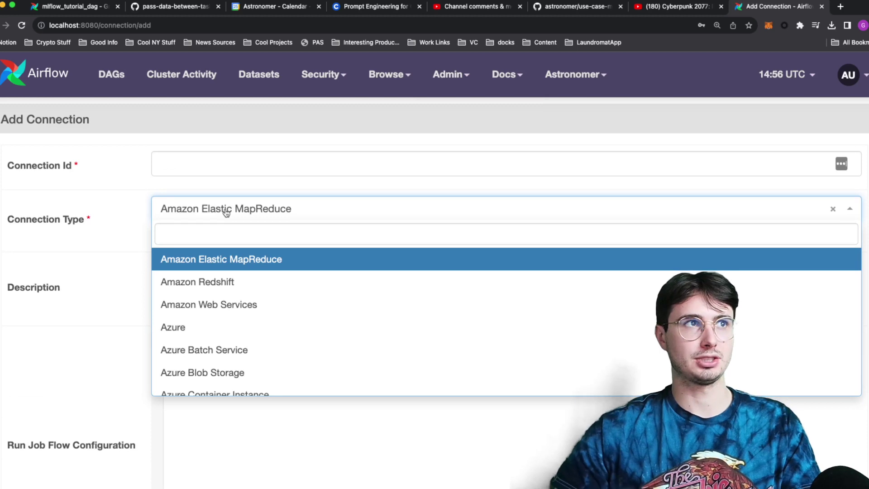
type("pos")
key("Return")
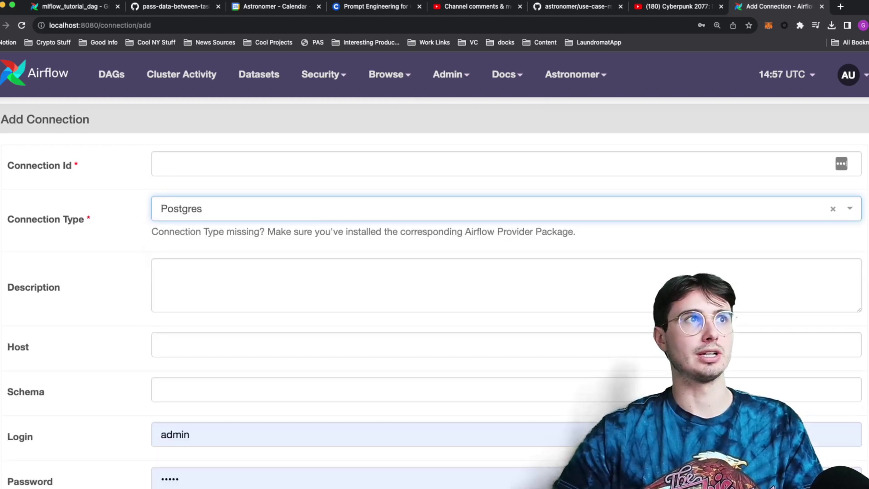
double_click(199, 442)
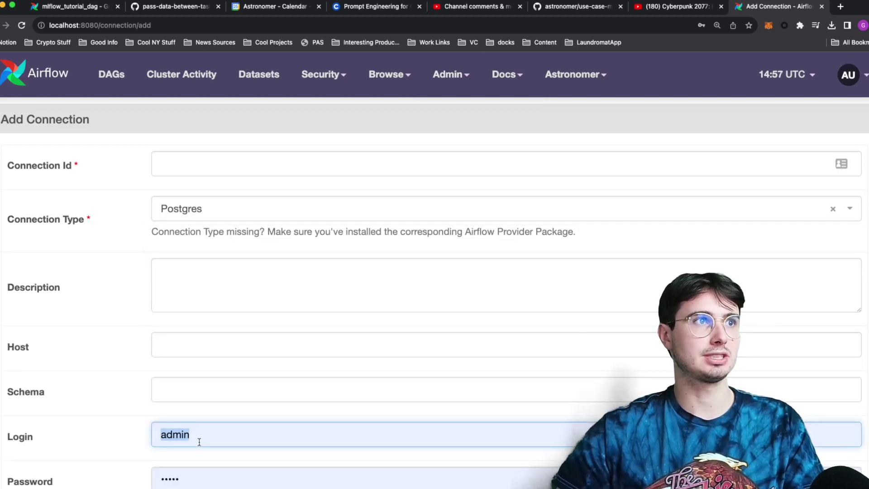
key("BackSpace")
double_click(194, 478)
key("BackSpace")
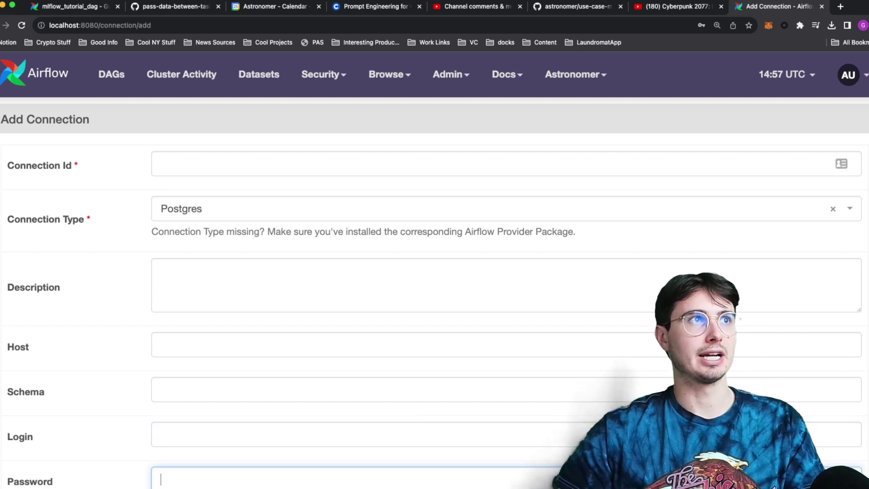
Step: Enter connection id postgres and host postgres
left_click(210, 174)
type("postgres")
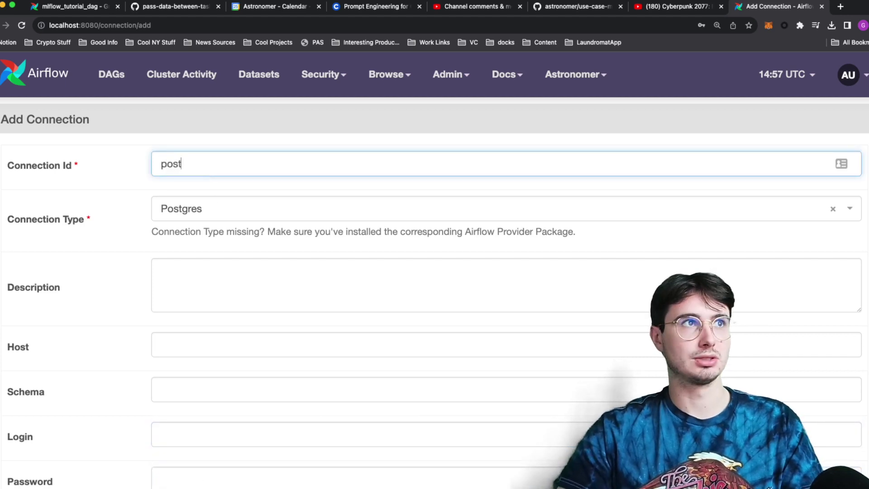
key("Tab")
key("Tab")
key("Tab")
type("postgres")
key("Tab")
Step: Leave schema empty, enter login postgres, the password and port 5432
type("p")
key("BackSpace")
key("Tab")
type("postgres")
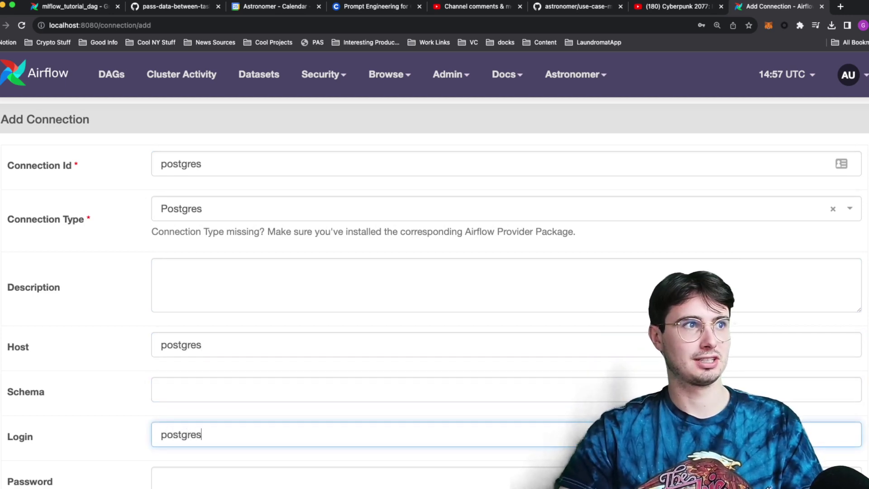
key("Tab")
type("postgres")
key("Tab")
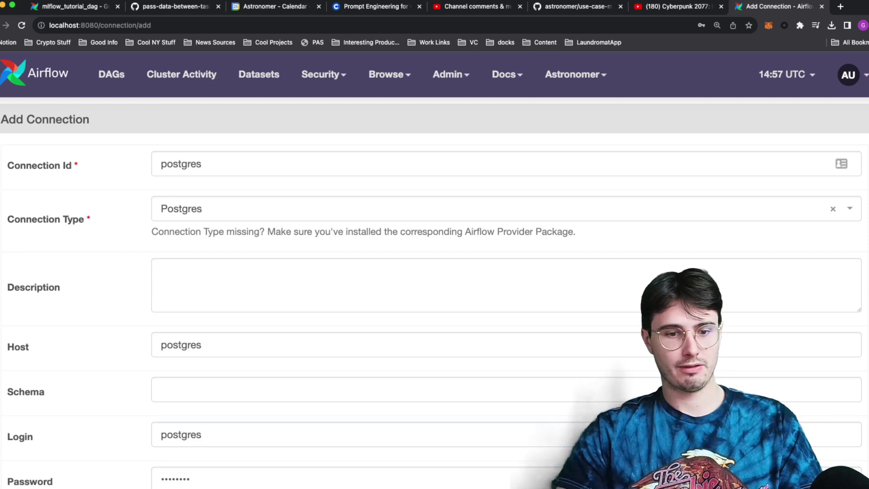
type("5432")
scroll(248, 259, "down", 6)
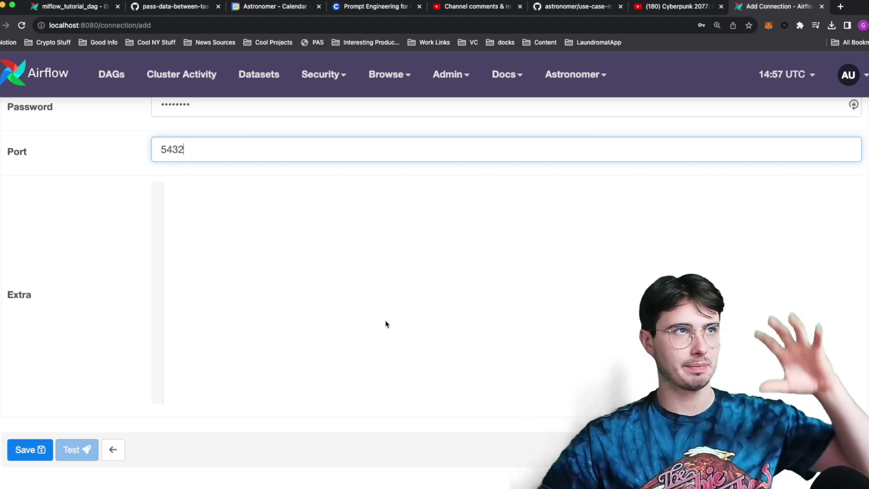
scroll(146, 250, "up", 5)
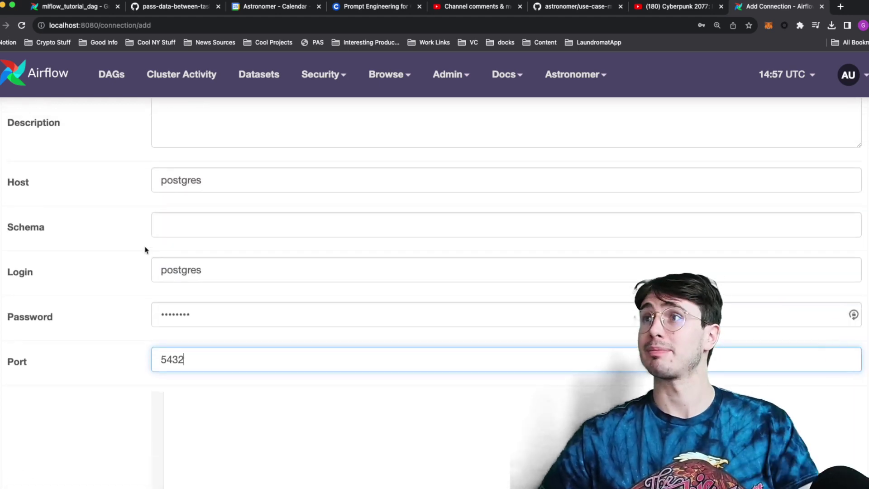
scroll(145, 250, "up", 3)
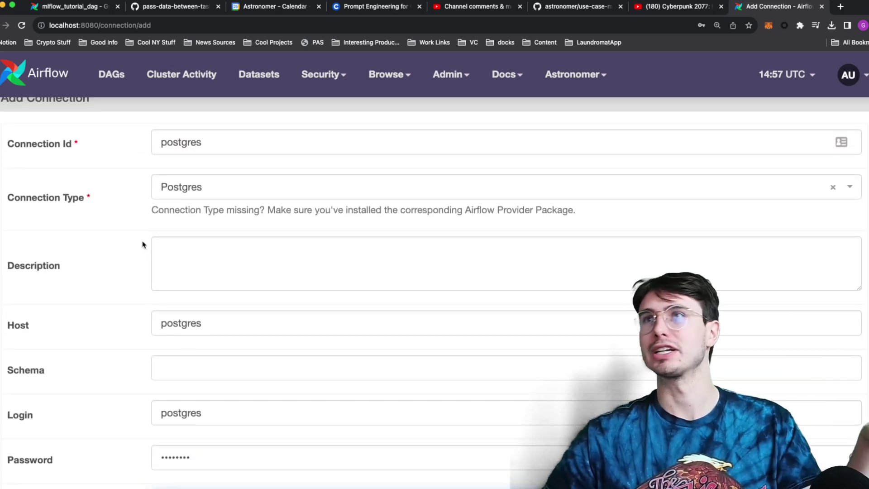
scroll(166, 228, "up", 1)
scroll(165, 228, "up", 1)
Step: Browse the list of stored XComs under Admin
left_click(452, 94)
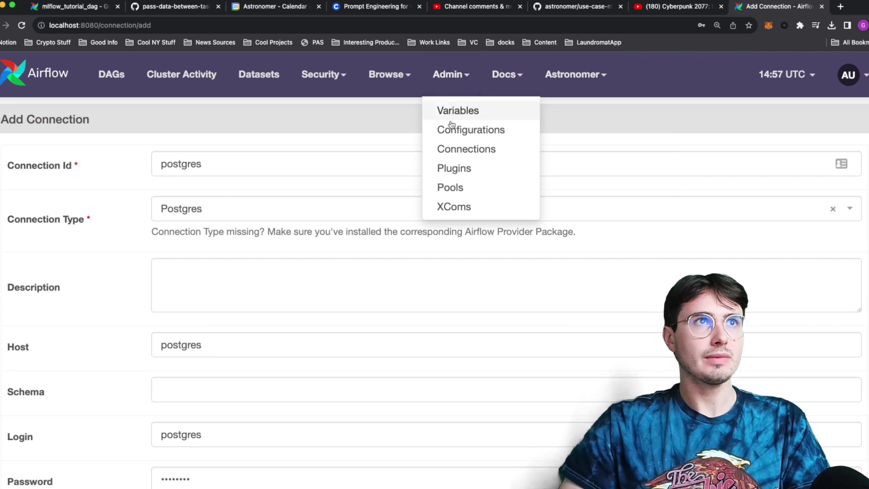
left_click(464, 208)
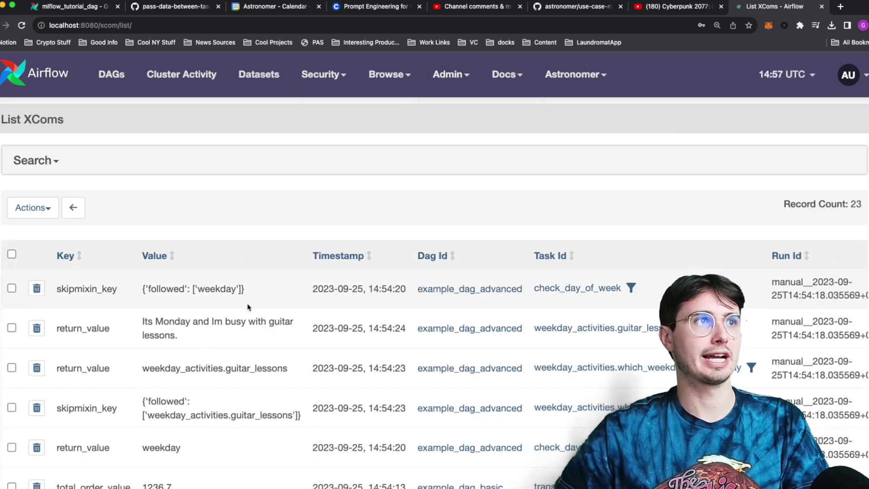
scroll(167, 300, "down", 6)
scroll(389, 254, "down", 3)
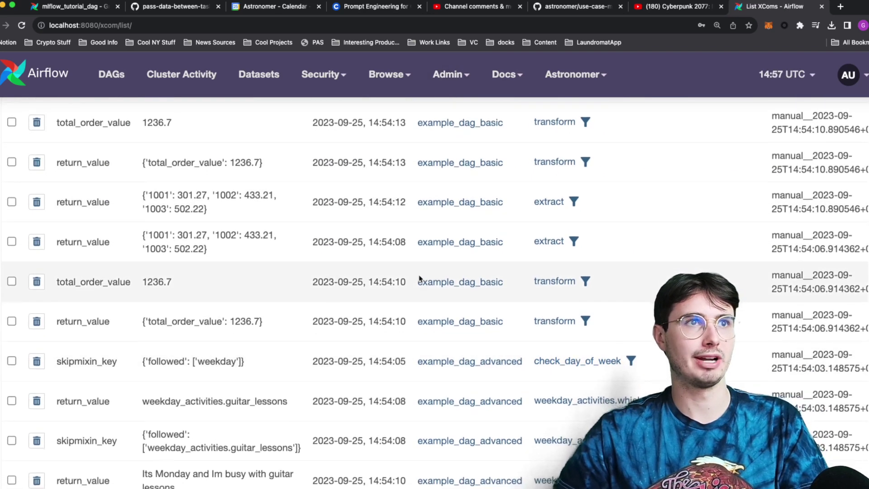
scroll(427, 289, "up", 10)
Step: Look over the installed Plugins page
mouse_move(467, 56)
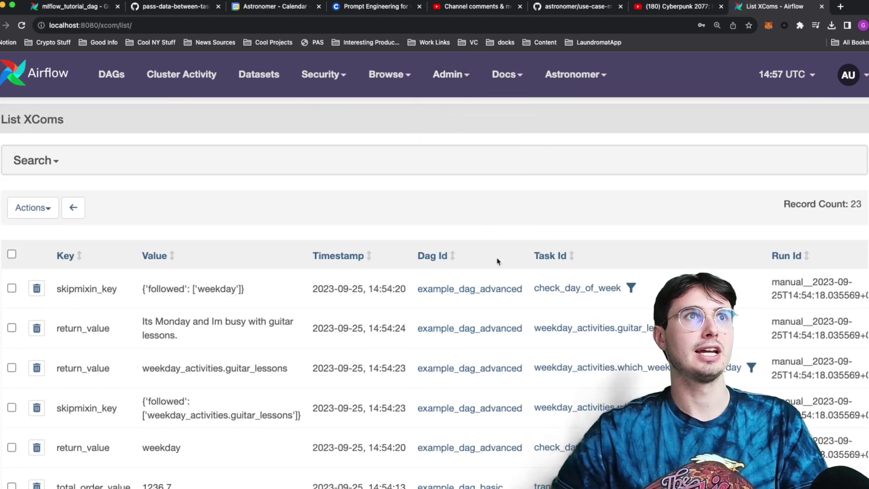
mouse_move(450, 74)
left_click(463, 170)
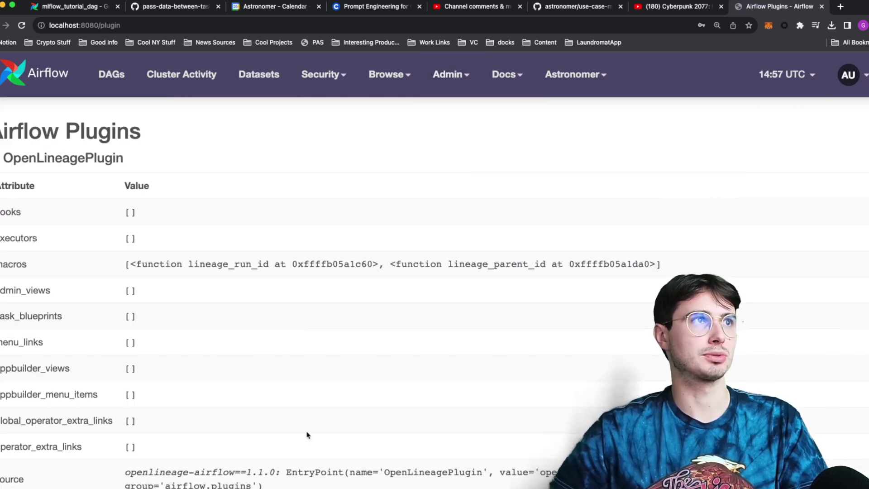
scroll(169, 281, "down", 20)
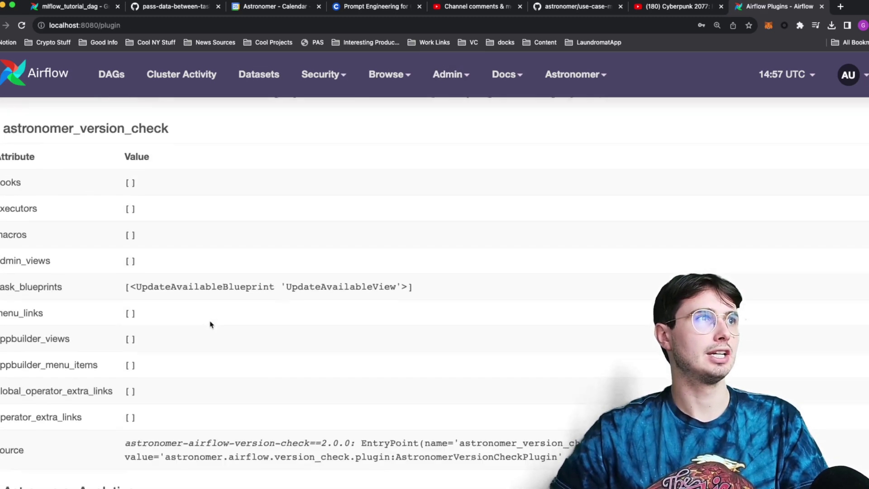
scroll(210, 324, "down", 15)
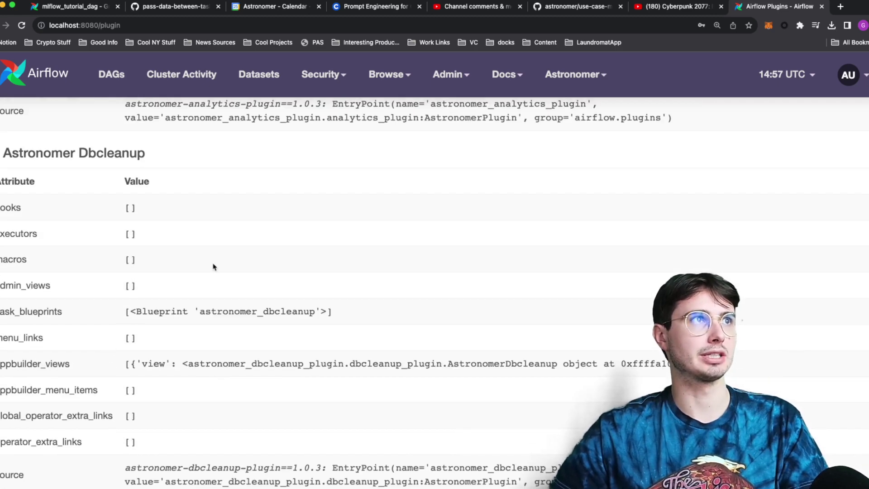
scroll(213, 266, "up", 20)
Step: Open the DAG Runs list and check its Actions menu without applying anything
mouse_move(412, 81)
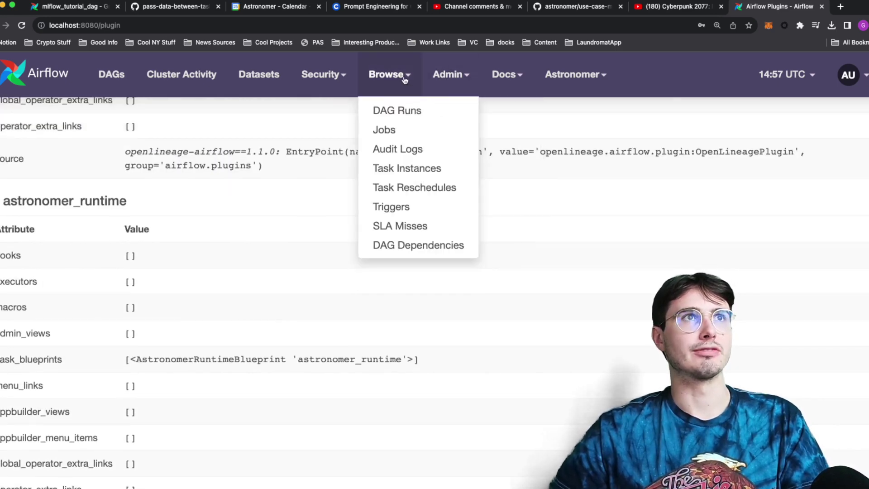
left_click(405, 112)
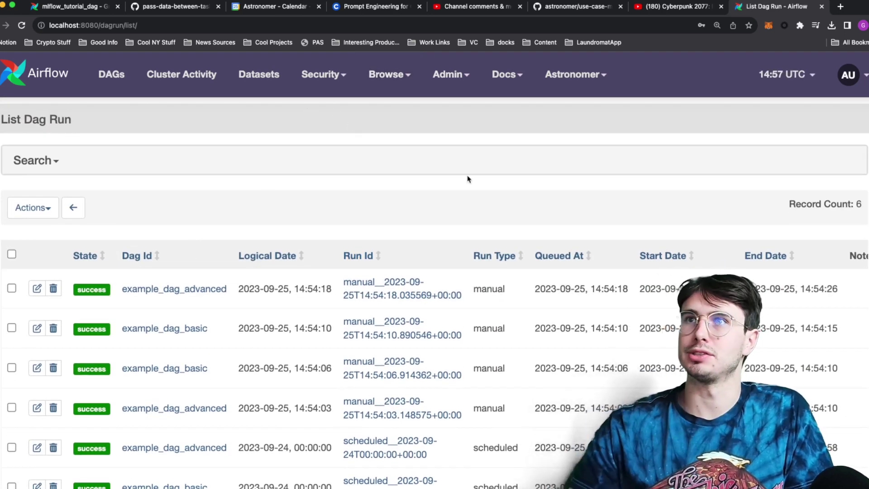
scroll(443, 158, "down", 1)
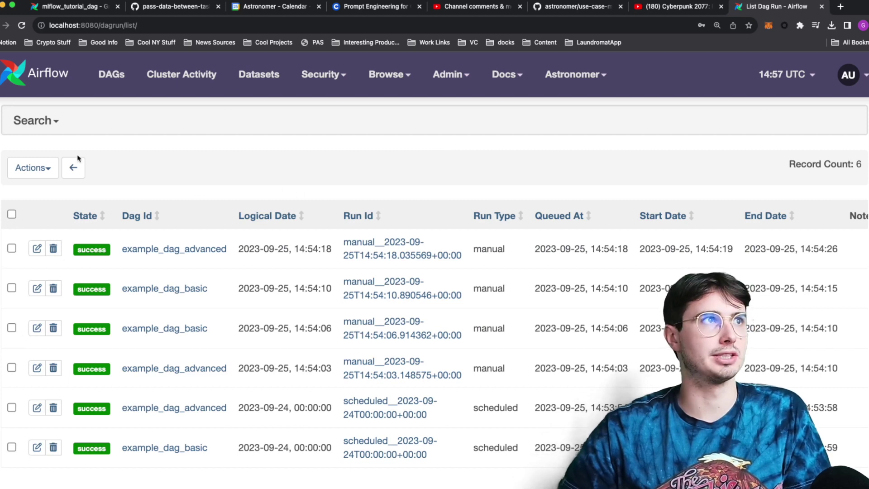
left_click(29, 169)
left_click(259, 175)
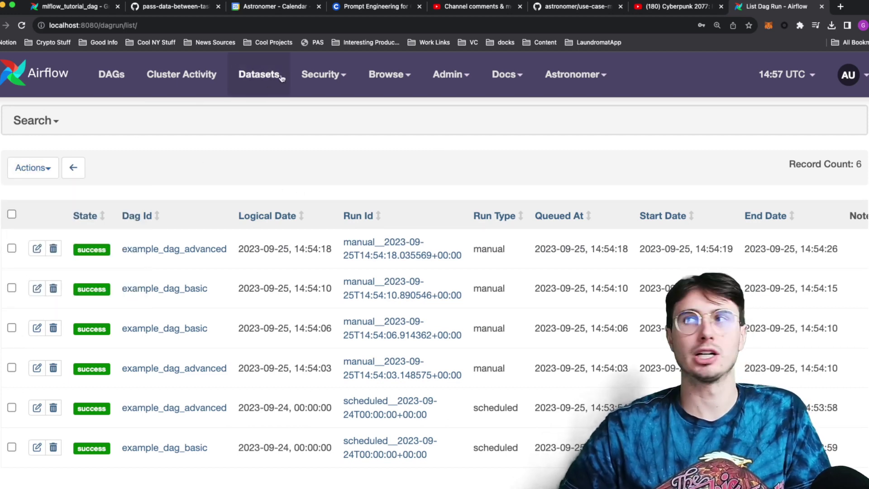
Step: Review the Audit Logs, highlighting the connection.create event, then move to Cluster Activity
mouse_move(350, 79)
mouse_move(380, 84)
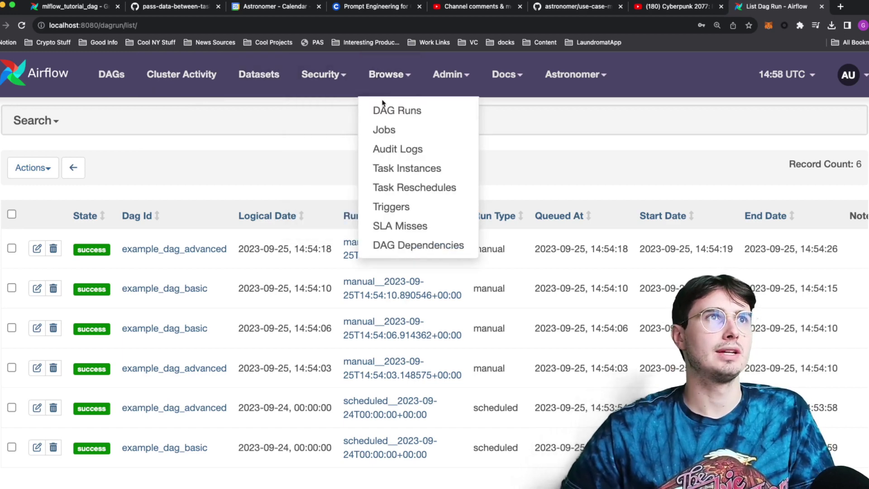
left_click(404, 149)
scroll(231, 213, "down", 3)
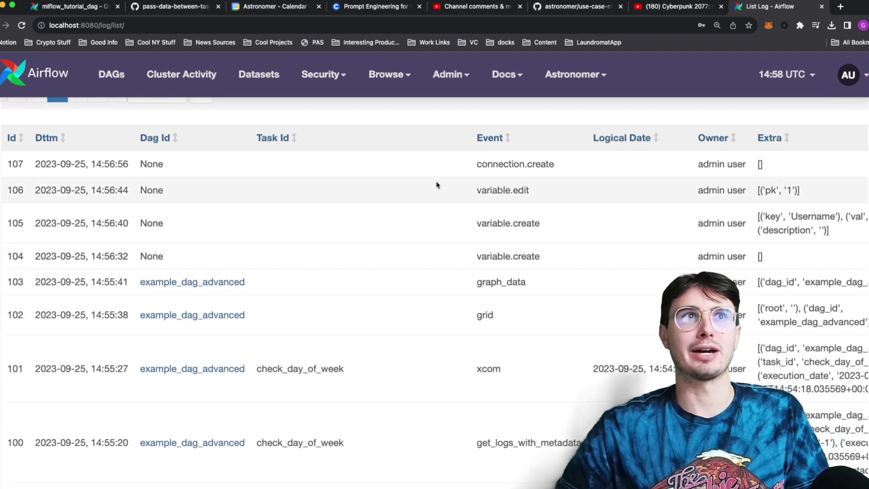
left_click_drag(558, 165, 473, 160)
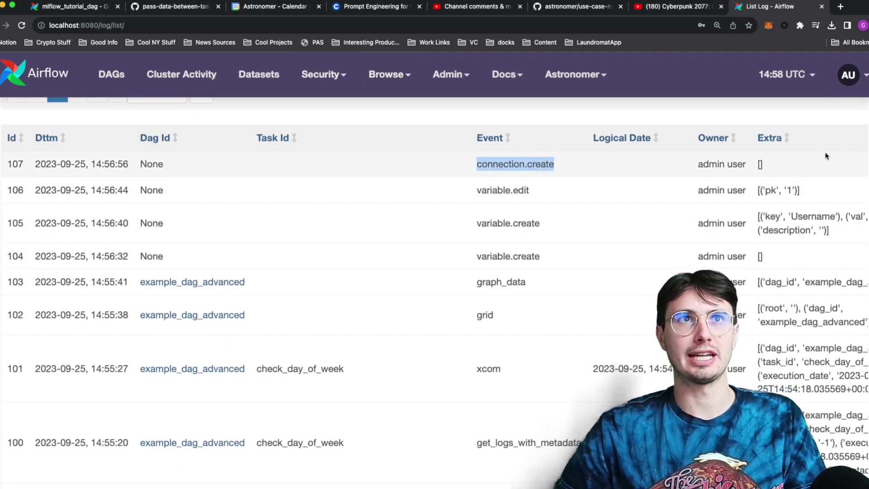
scroll(826, 156, "right", 4)
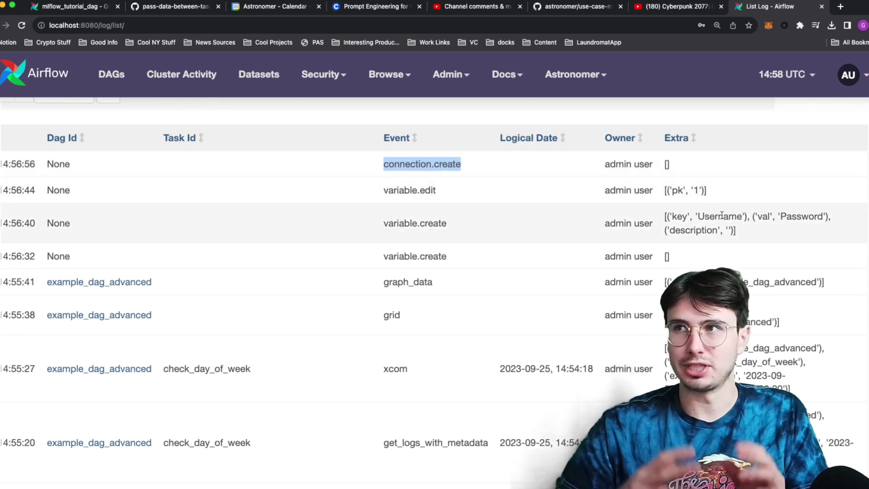
scroll(754, 227, "down", 8)
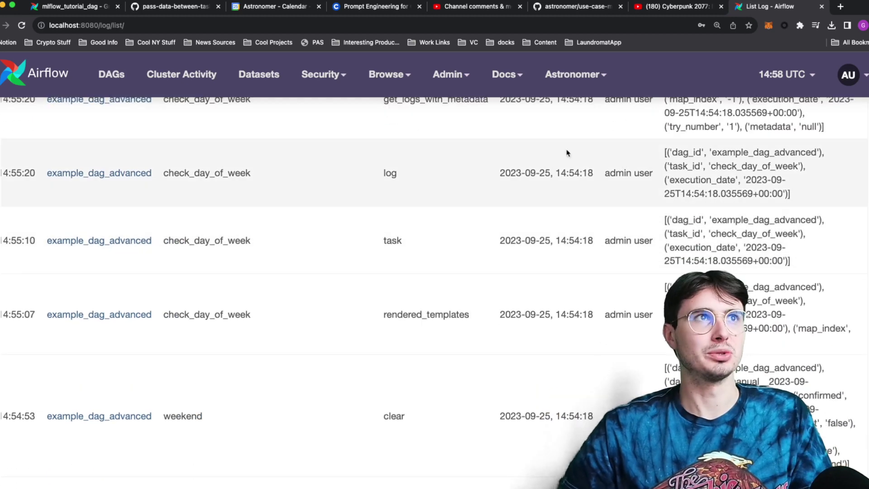
left_click(323, 74)
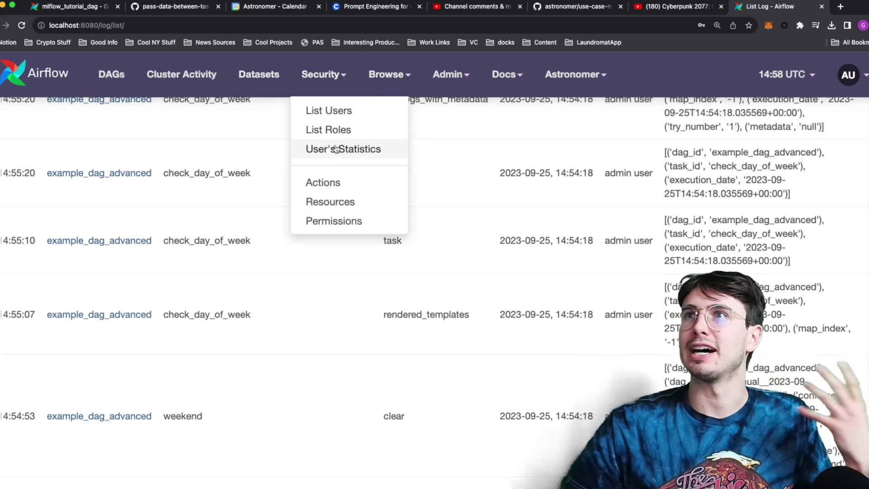
left_click(179, 84)
Step: Scroll the Cluster Activity dashboard, check the empty Datasets page, and return to DAGs
scroll(227, 400, "down", 3)
scroll(226, 401, "down", 8)
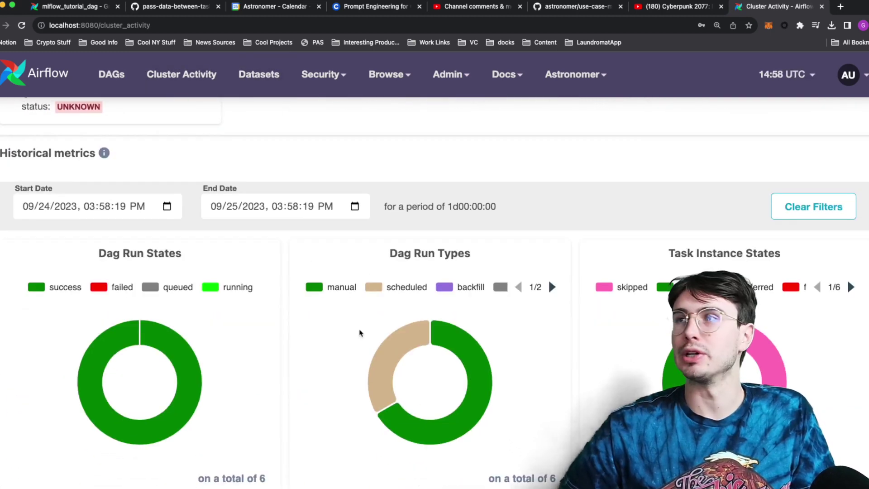
scroll(367, 277, "up", 10)
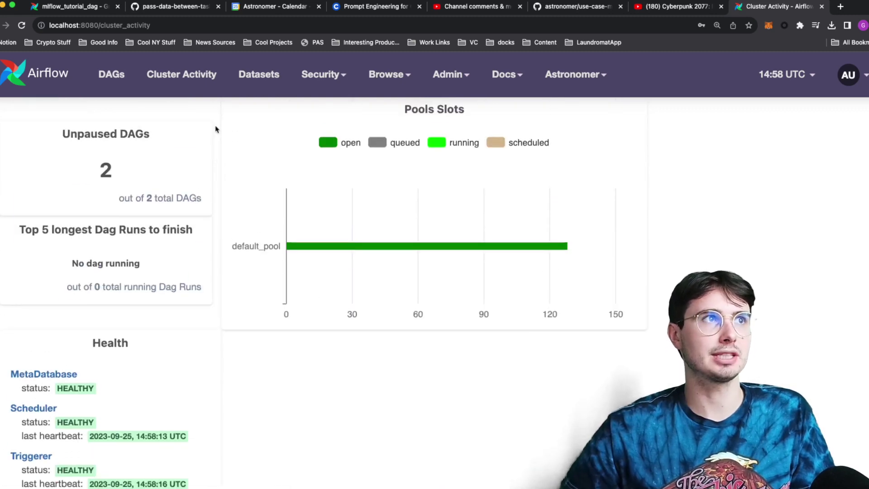
left_click(273, 73)
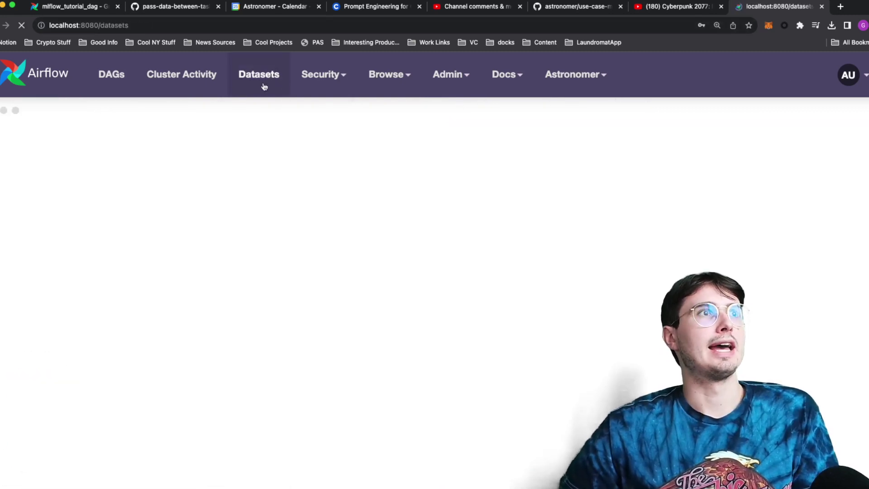
left_click(107, 77)
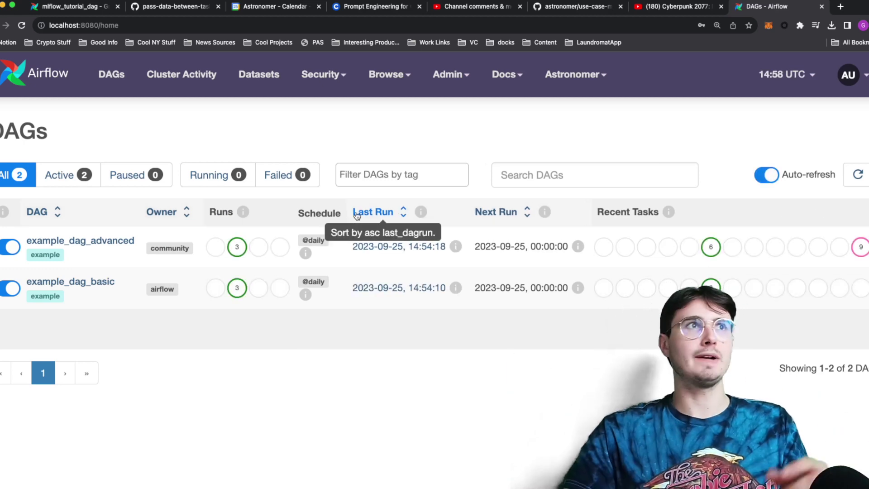
Step: View the DAG Dependencies page, then return to the DAGs list
left_click(315, 77)
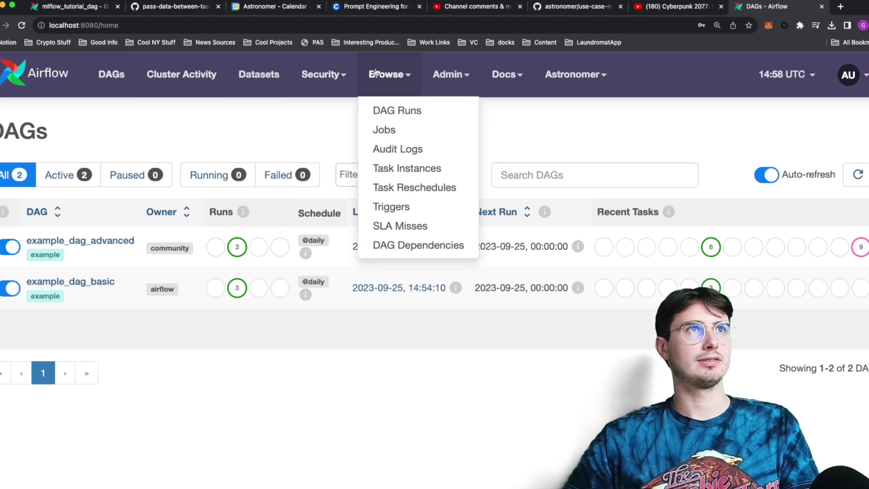
mouse_move(550, 83)
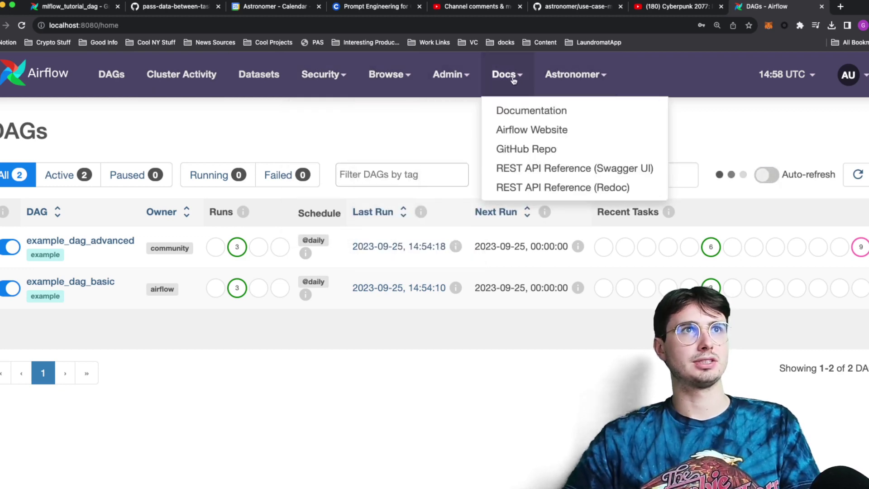
mouse_move(393, 80)
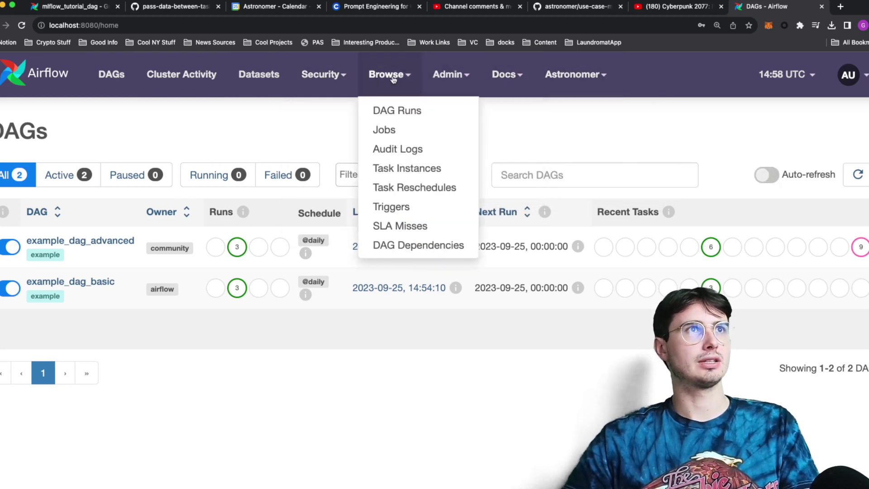
left_click(385, 245)
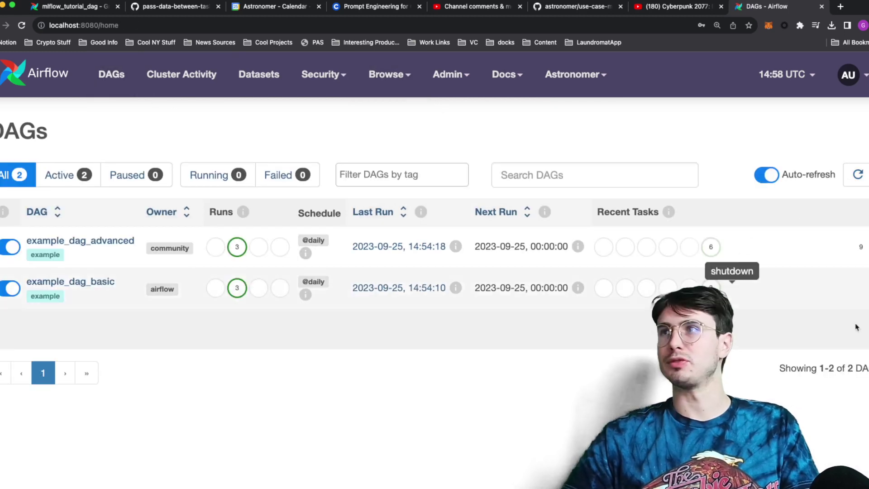
left_click(388, 75)
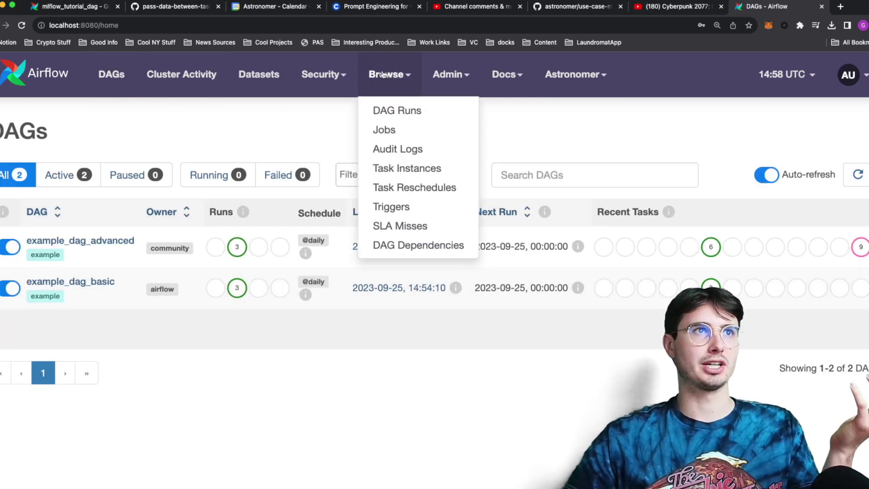
left_click(405, 249)
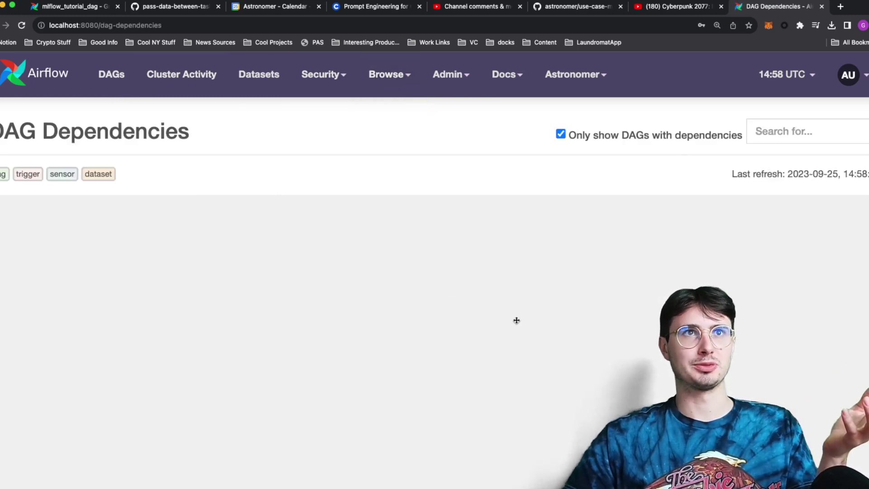
left_click(108, 80)
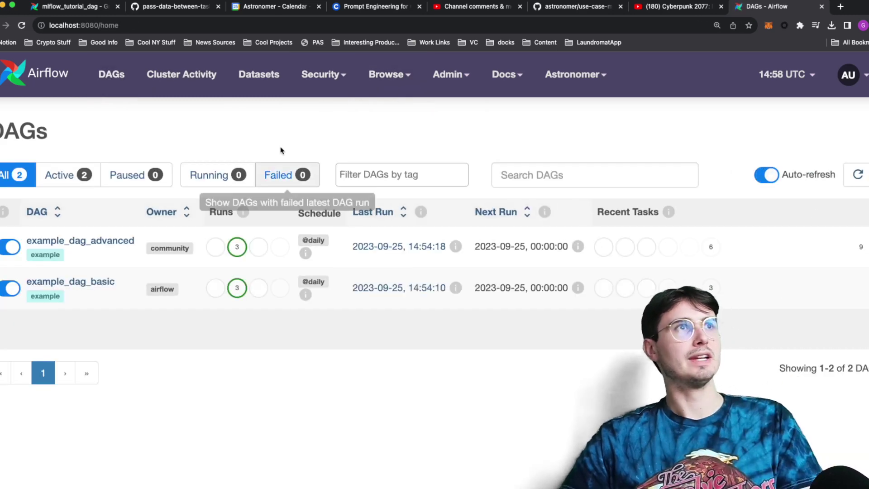
Step: Pause example_dag_advanced and example_dag_basic, then open example_dag_advanced's graph view
left_click(10, 247)
left_click(14, 288)
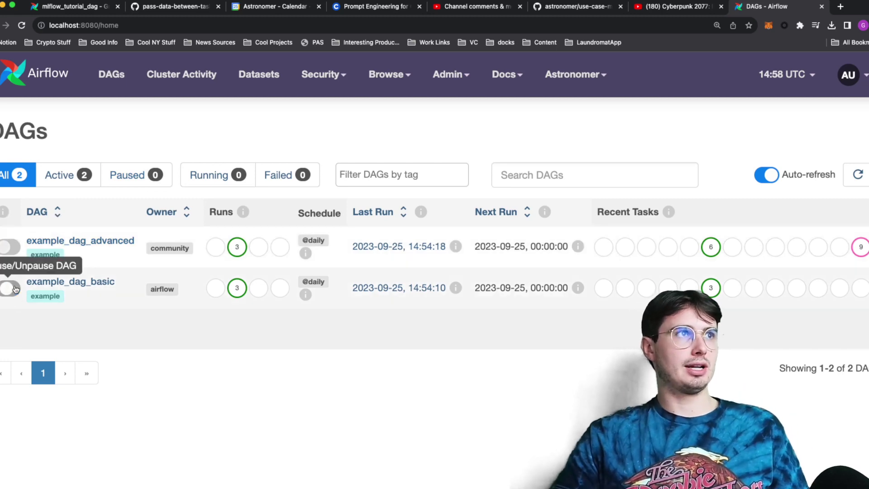
left_click(87, 245)
scroll(205, 465, "down", 2)
Step: Clear the end task of the 2023-09-25 run
left_click(201, 470)
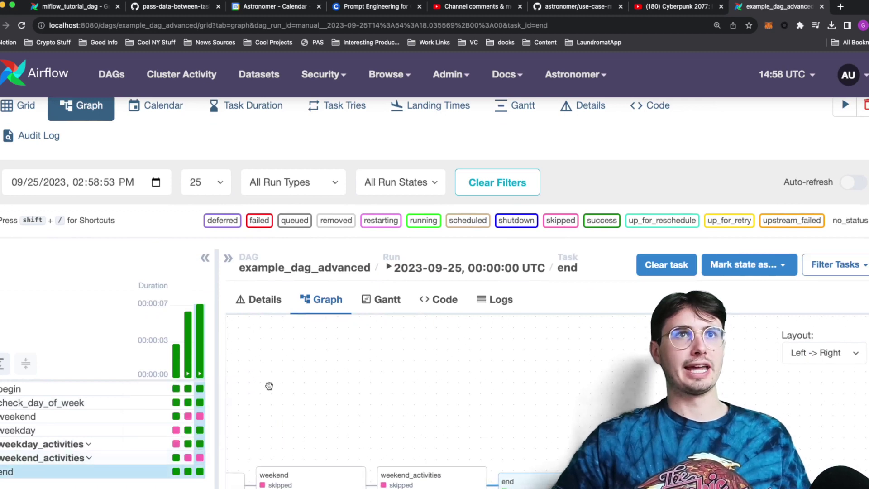
left_click(776, 265)
left_click(666, 265)
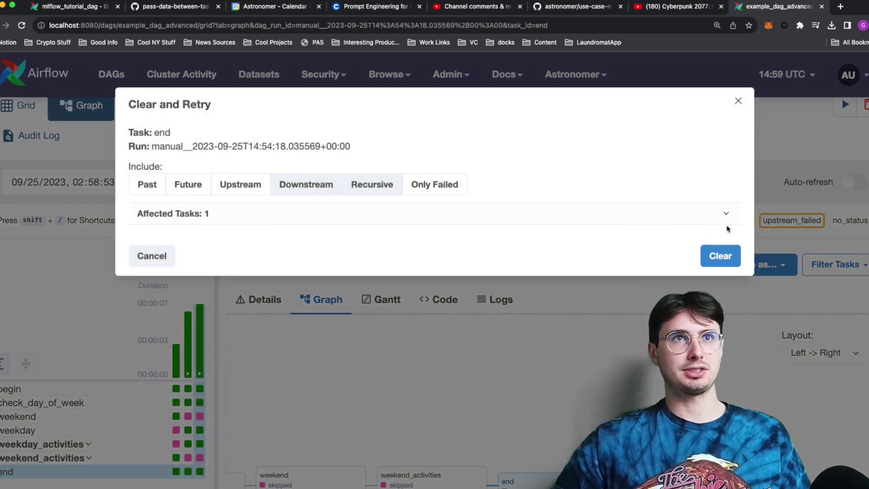
left_click(720, 254)
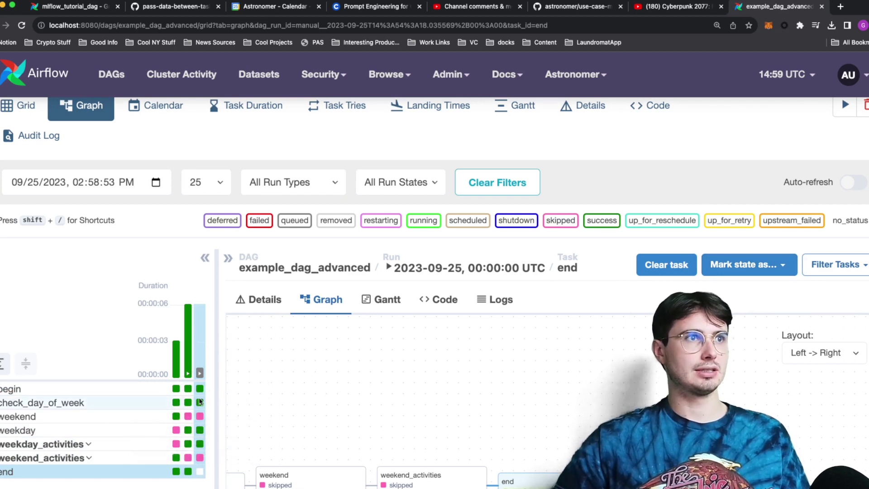
Step: Clear end again with its 14 upstream tasks included, then show the shortcuts sheet
left_click(199, 373)
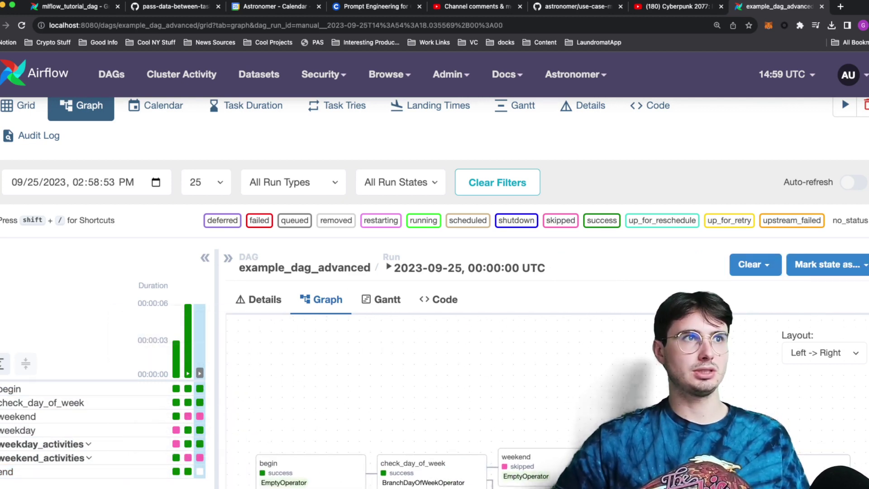
left_click(200, 471)
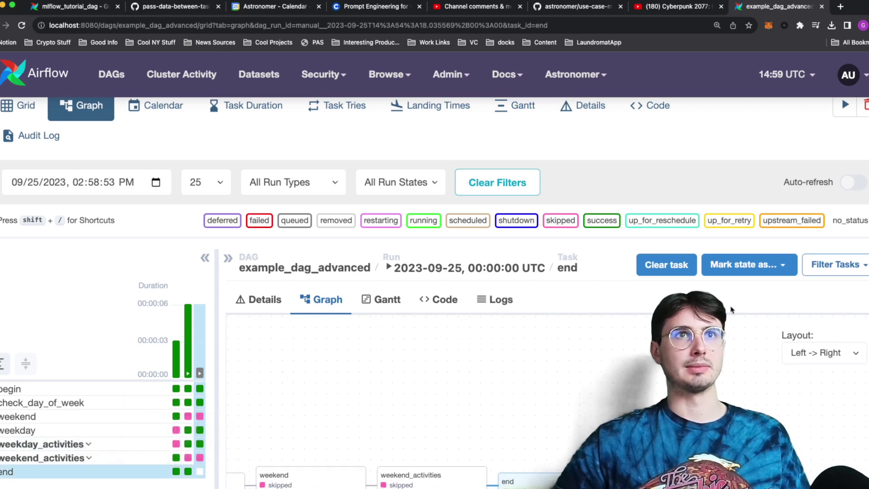
left_click(785, 259)
left_click(660, 266)
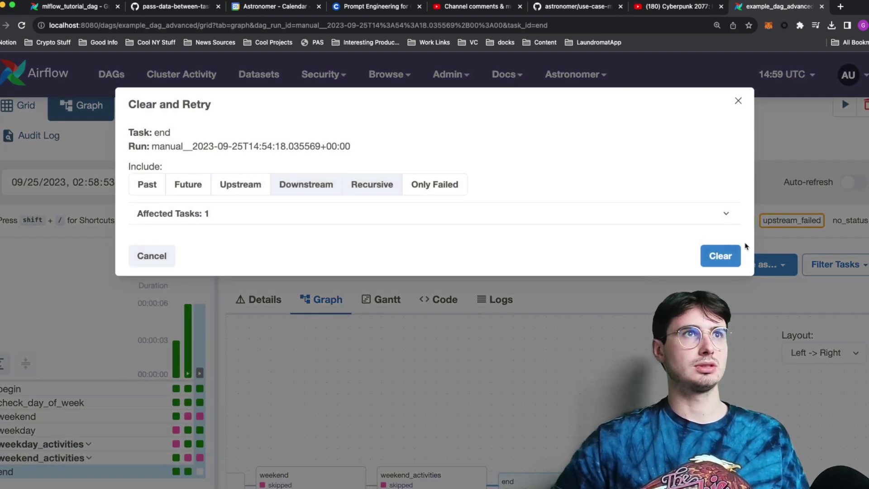
left_click(237, 189)
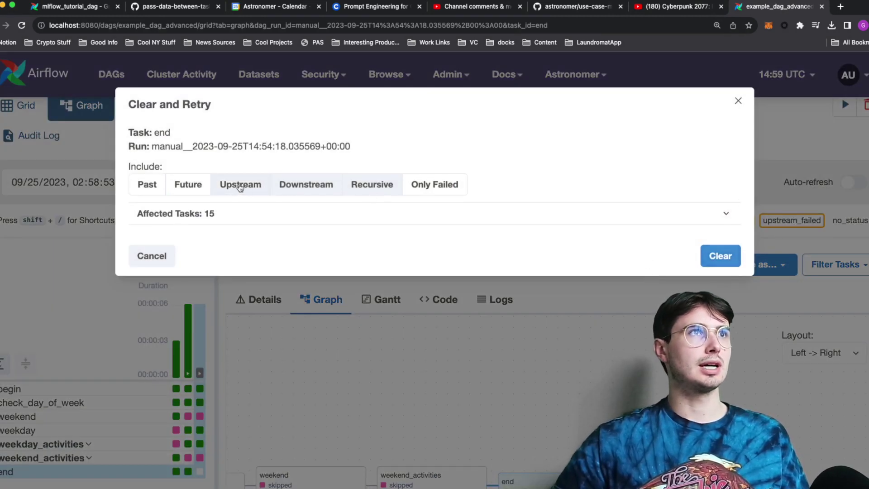
left_click(719, 255)
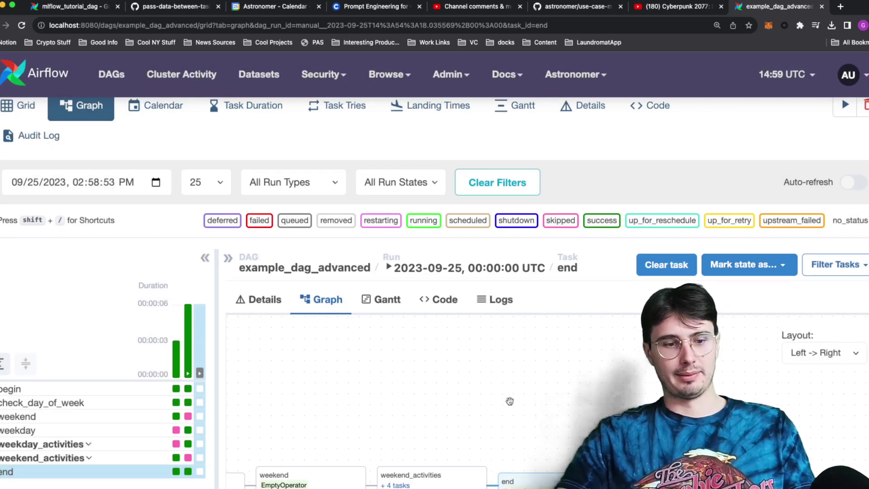
key("shift+slash")
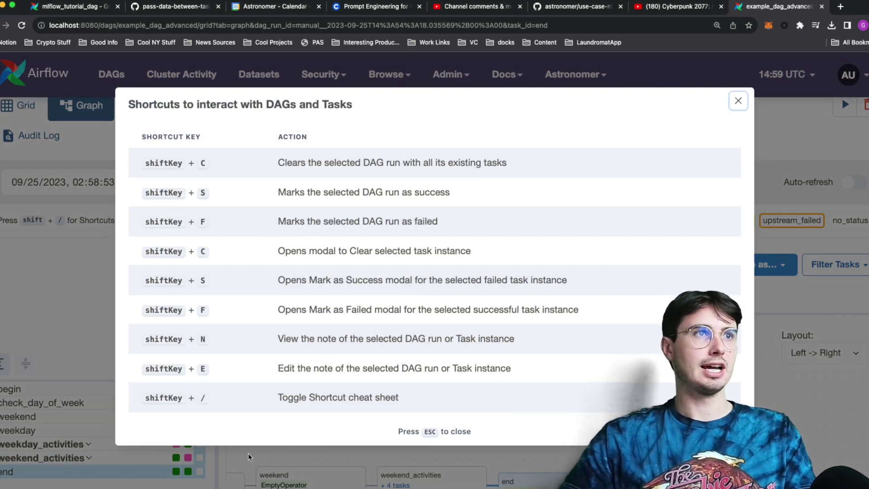
Step: Close the shortcuts sheet, reload, trigger a fourth example_dag_advanced run, and return to DAGs
left_click(141, 462)
scroll(751, 213, "up", 2)
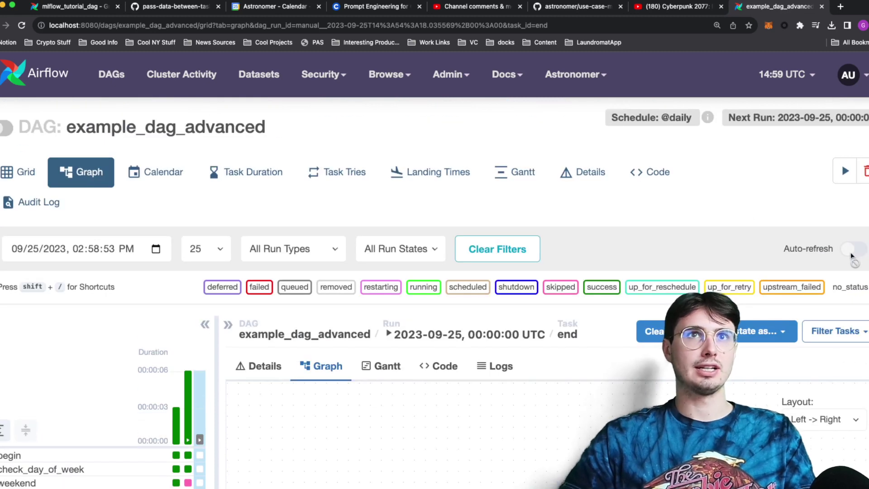
key("super+r")
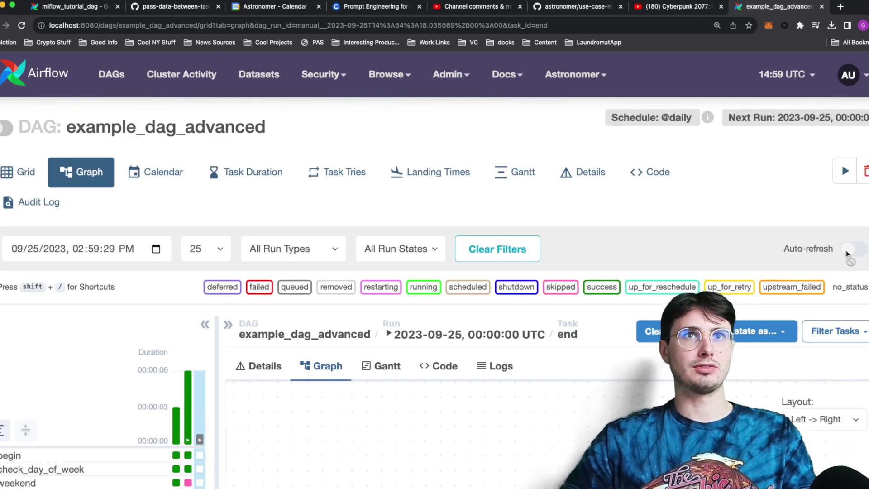
left_click(844, 171)
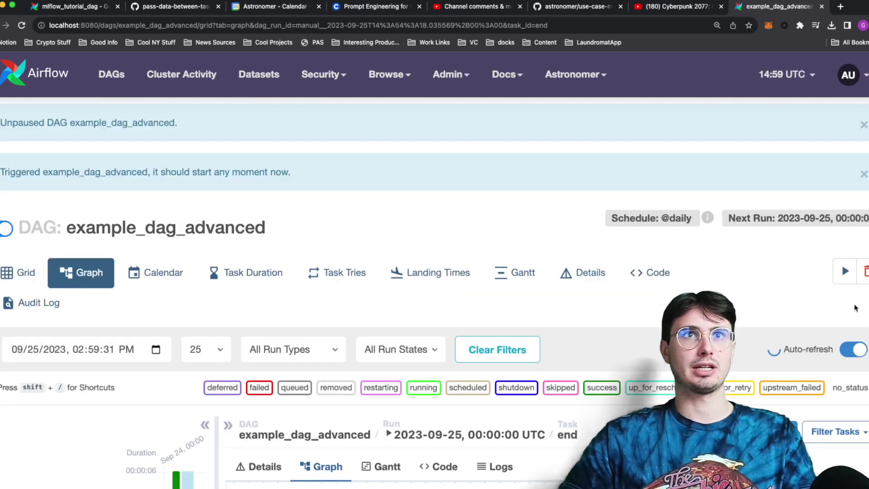
scroll(616, 272, "down", 2)
scroll(616, 272, "down", 1)
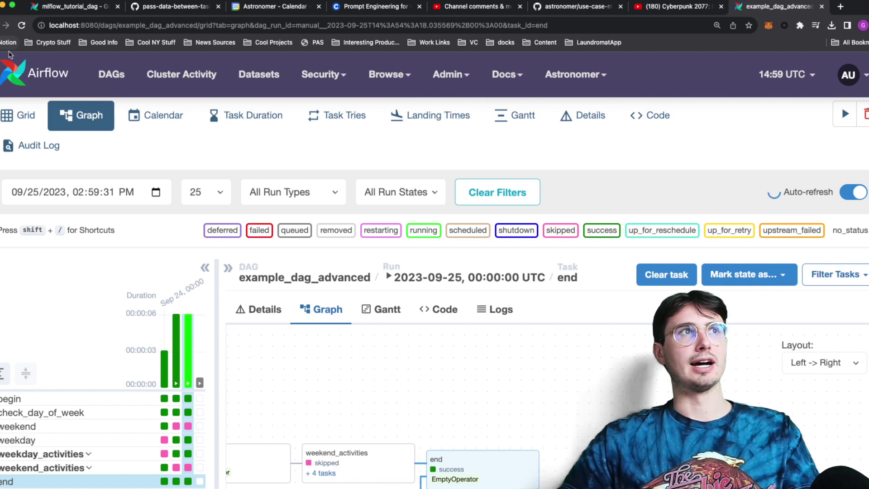
left_click(110, 89)
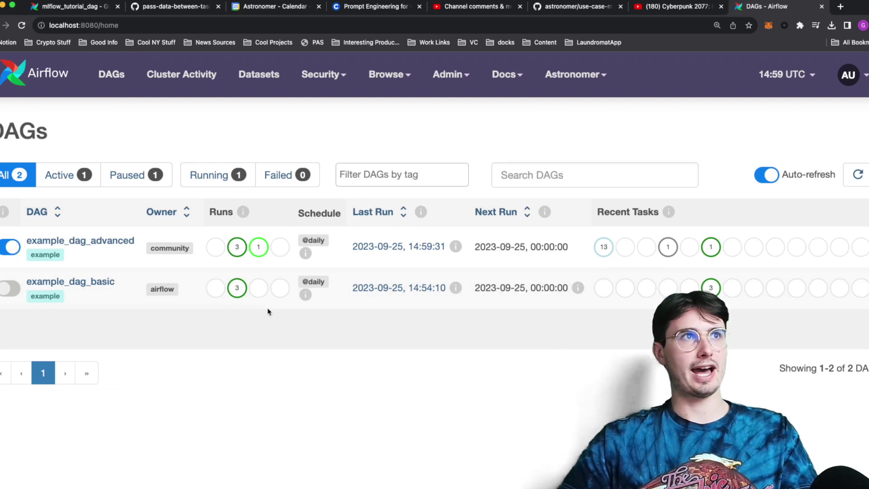
scroll(508, 297, "right", 3)
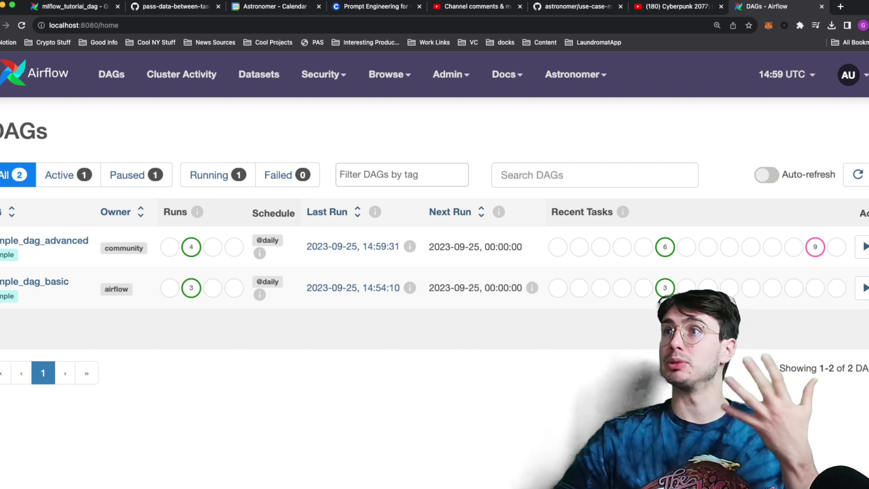
Step: Bring up example_dag_basic.py in VS Code and highlight its airflow.decorators import lines
key("super+Tab")
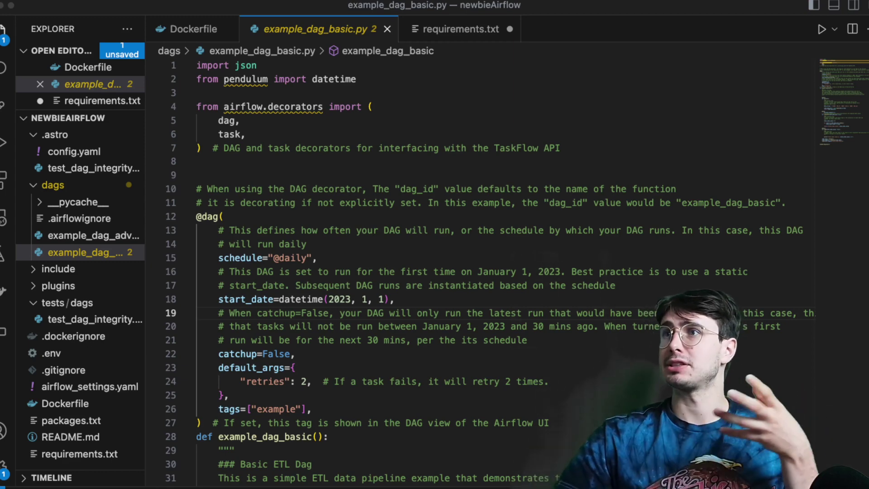
left_click(219, 381)
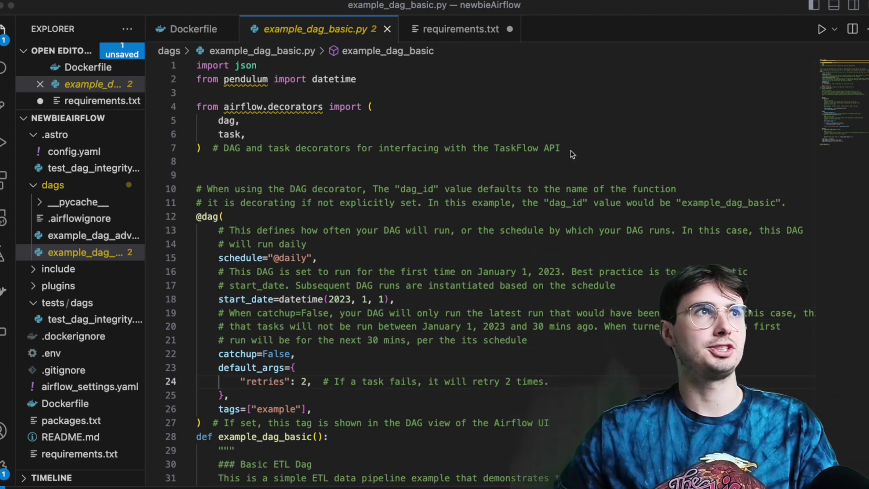
left_click(347, 132)
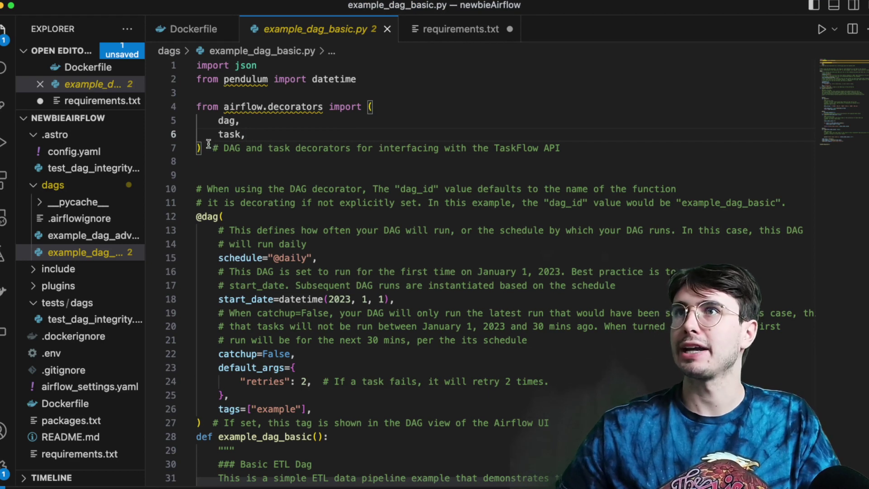
left_click_drag(208, 148, 174, 58)
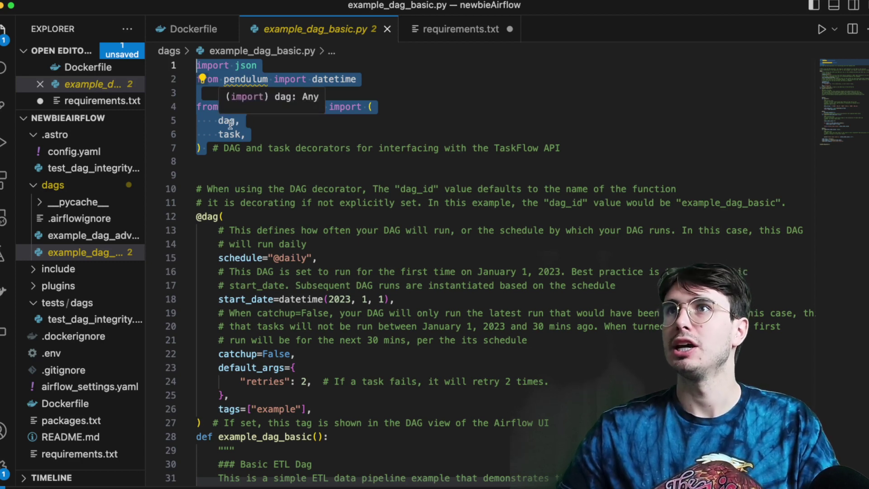
left_click(256, 134)
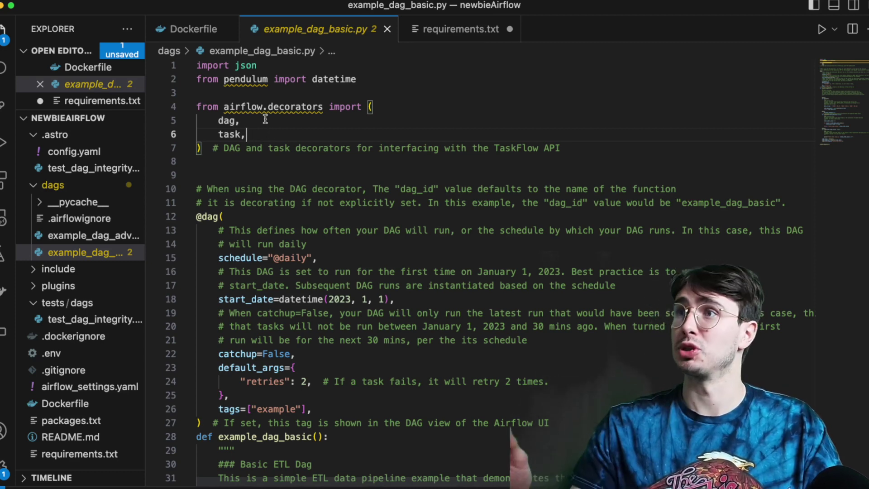
left_click_drag(358, 79, 196, 65)
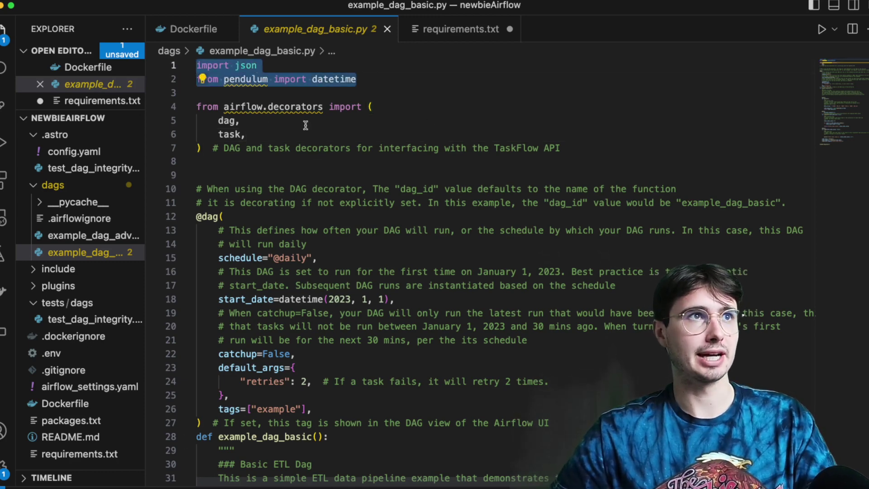
scroll(337, 281, "down", 2)
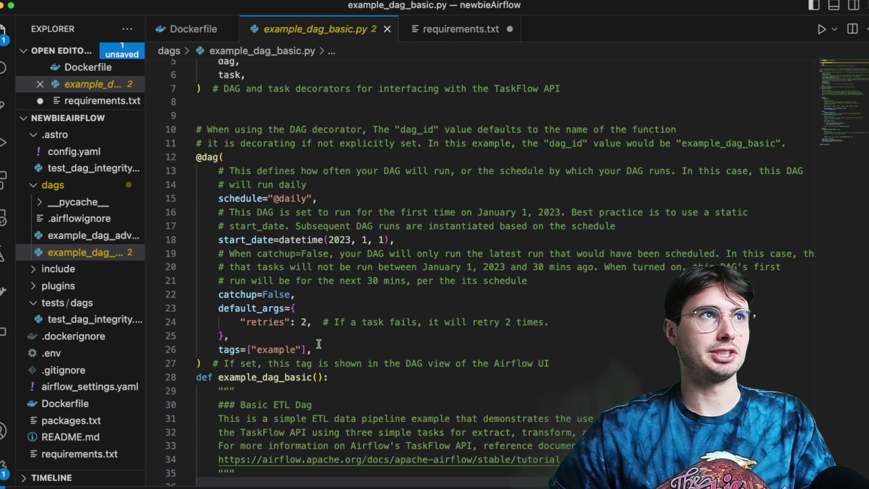
left_click_drag(257, 171, 199, 158)
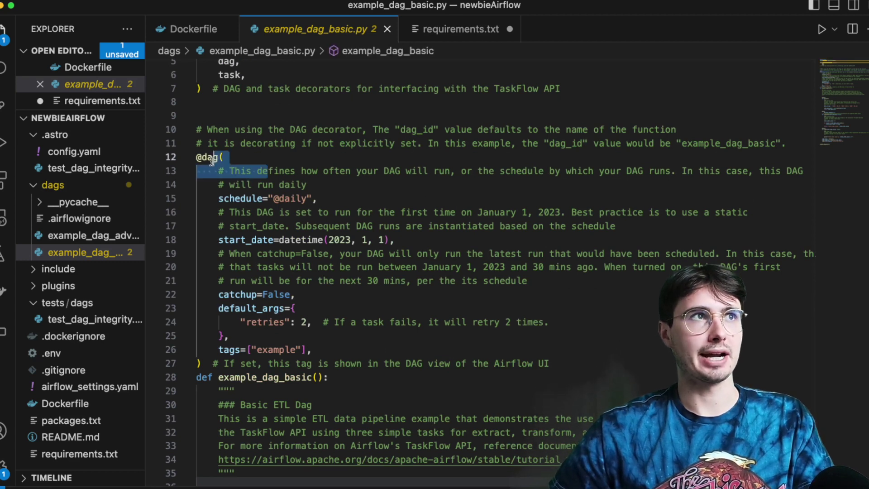
left_click(257, 171)
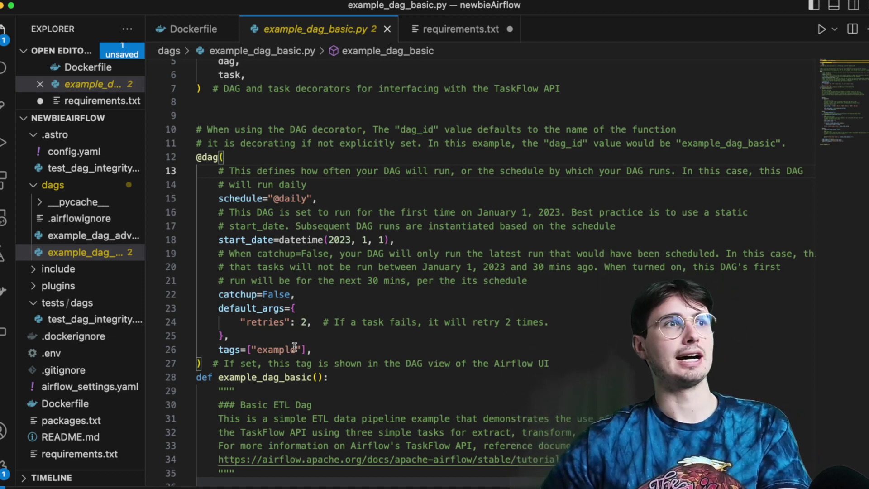
scroll(295, 347, "down", 2)
mouse_move(304, 297)
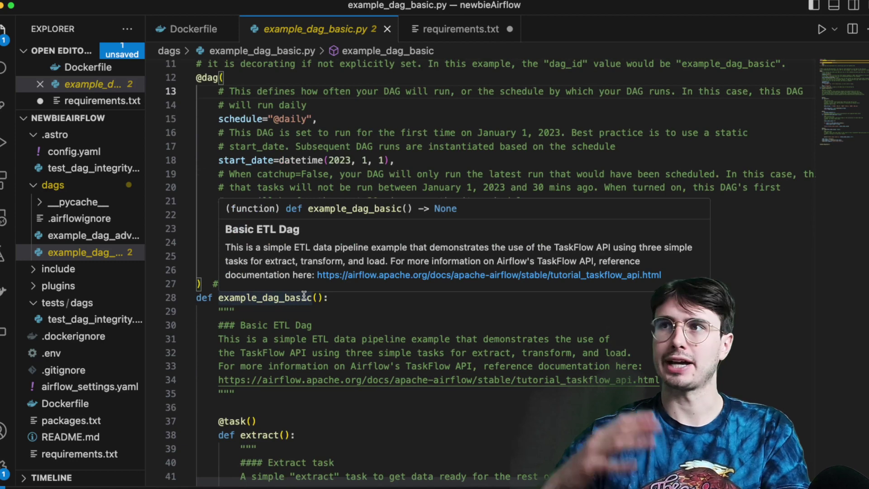
left_click(385, 304)
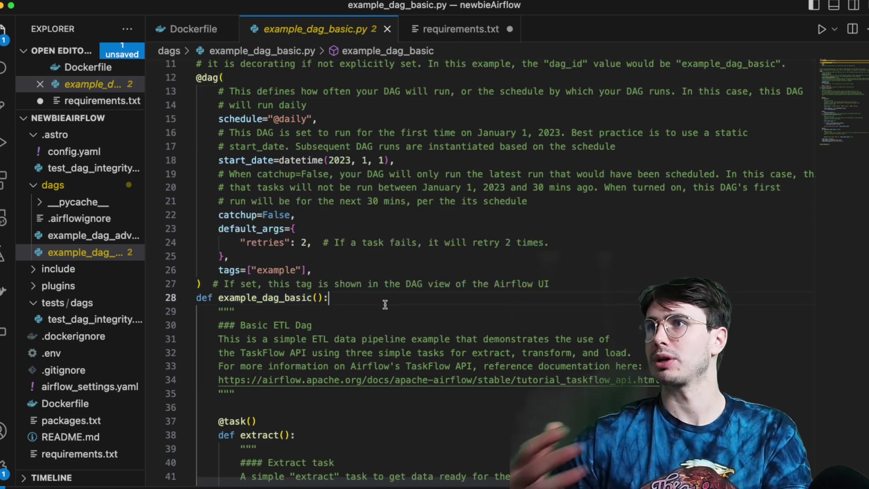
scroll(385, 304, "down", 3)
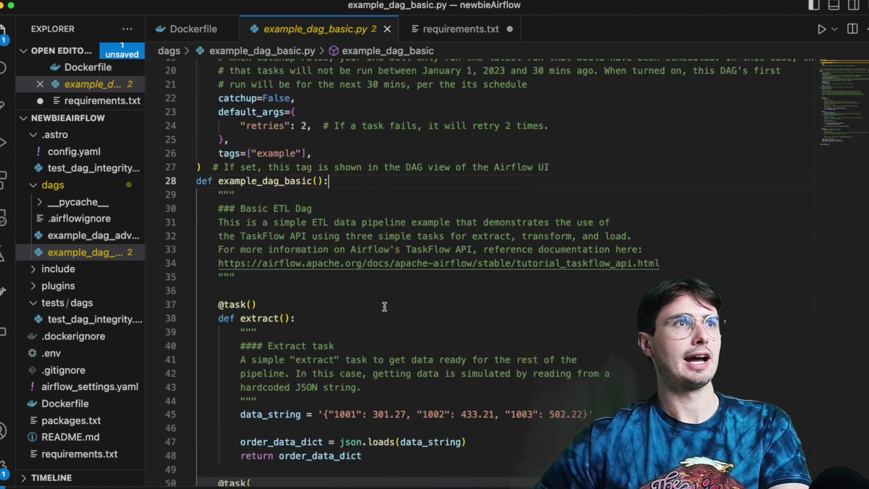